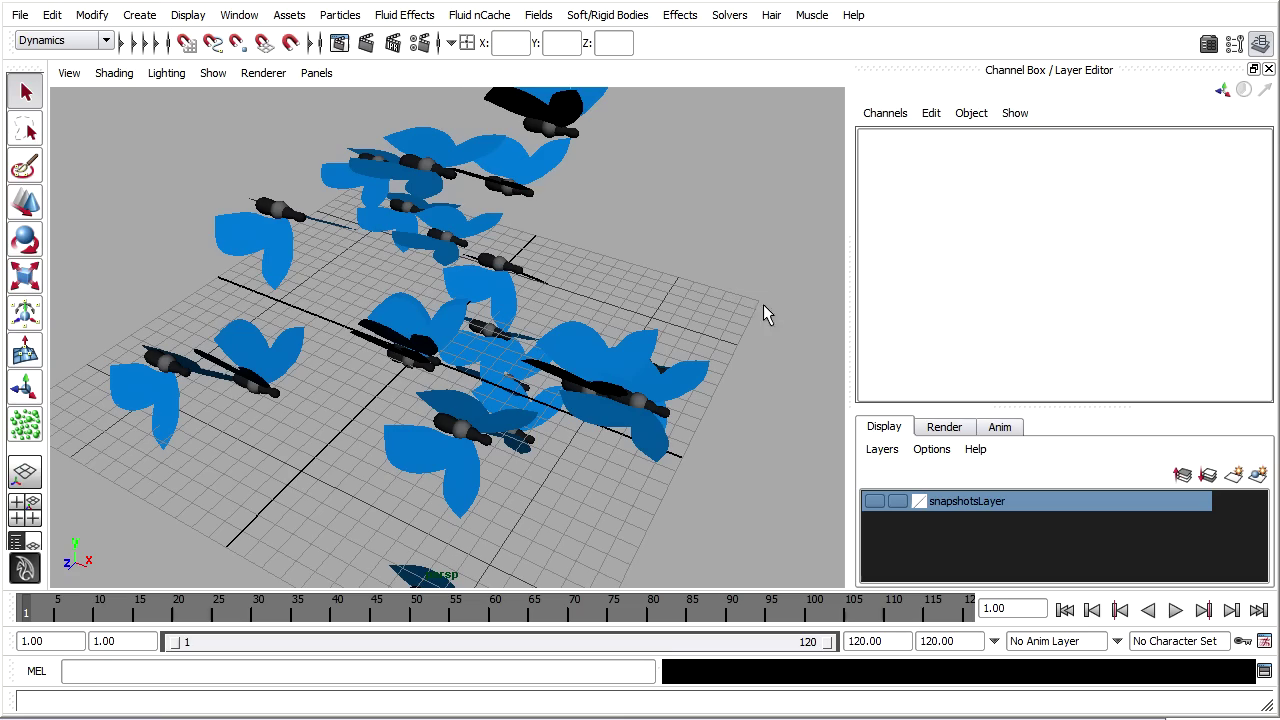
# - Select the butterflies' particle object and show its particleShape1 attributes with the General Control, Emission and Lifespan sections collapsed
pyautogui.moveTo(763, 304)
pyautogui.keyDown('alt'); pyautogui.mouseDown()
pyautogui.moveTo(520, 306)
pyautogui.moveTo(429, 283)
pyautogui.moveTo(320, 280)
pyautogui.moveTo(740, 294)
pyautogui.moveTo(758, 326)
pyautogui.mouseUp(); pyautogui.keyUp('alt')
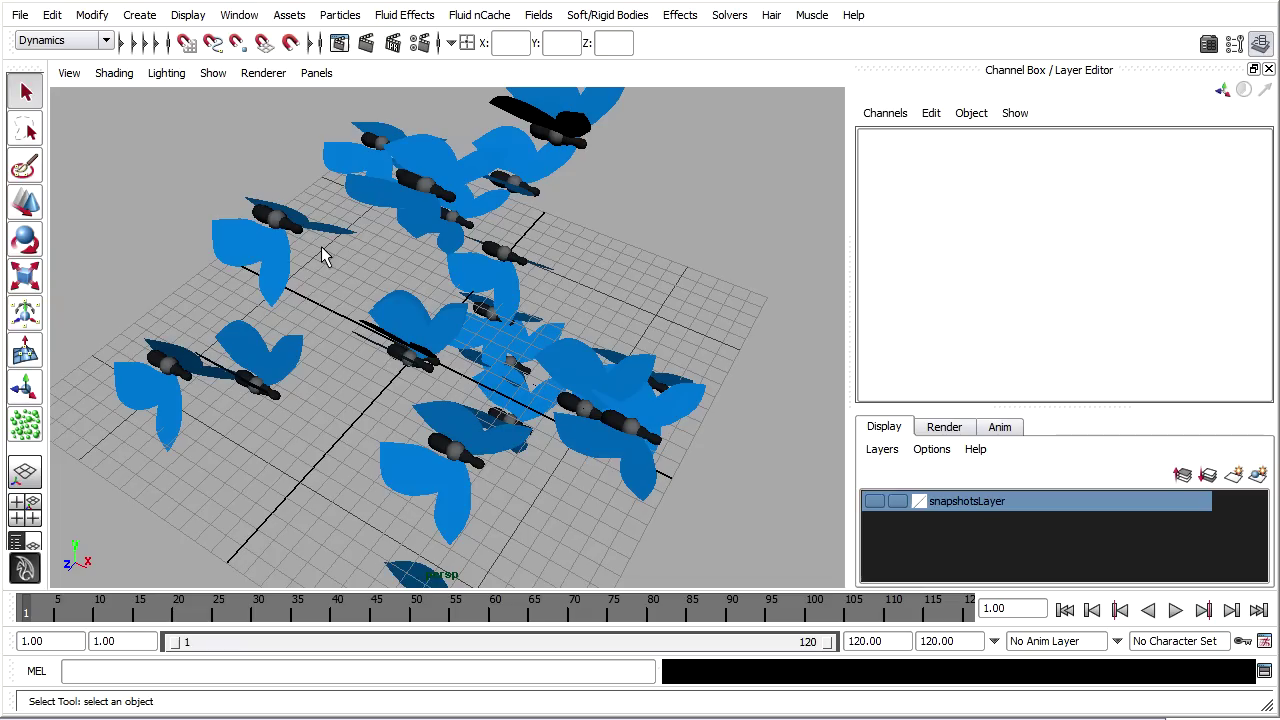
pyautogui.click(278, 220)
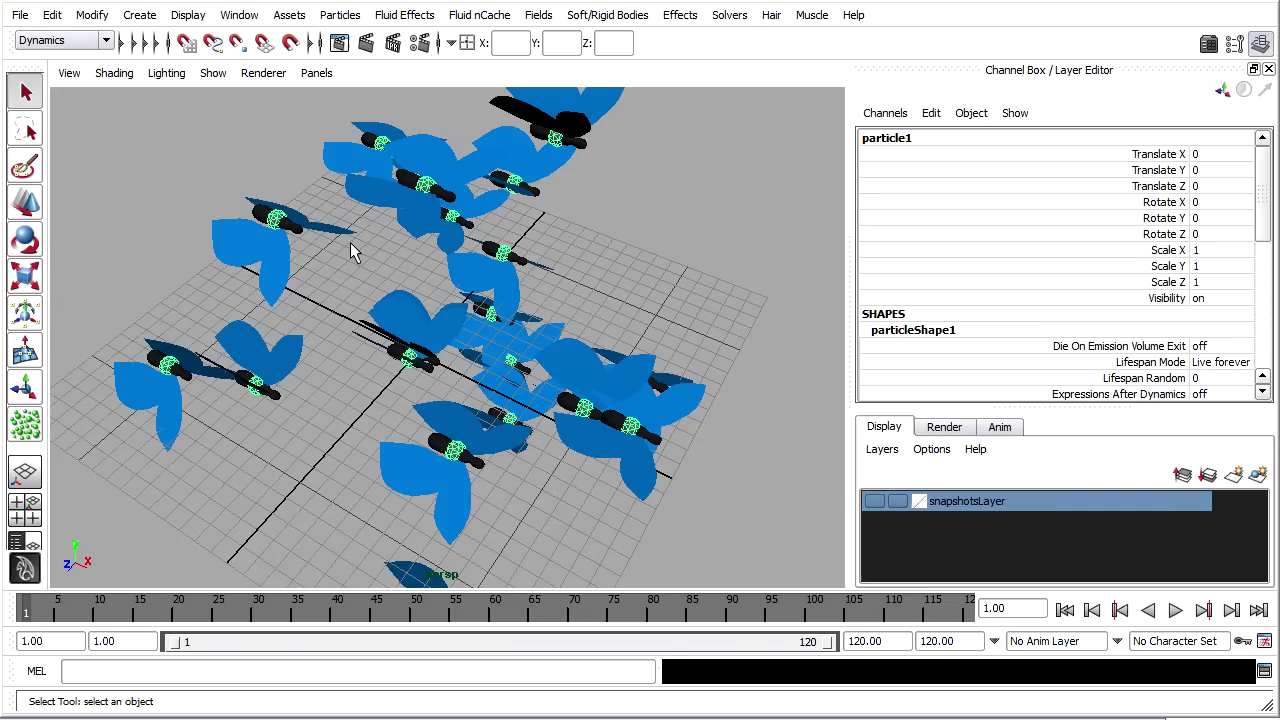
pyautogui.hotkey('ctrl', 'a')
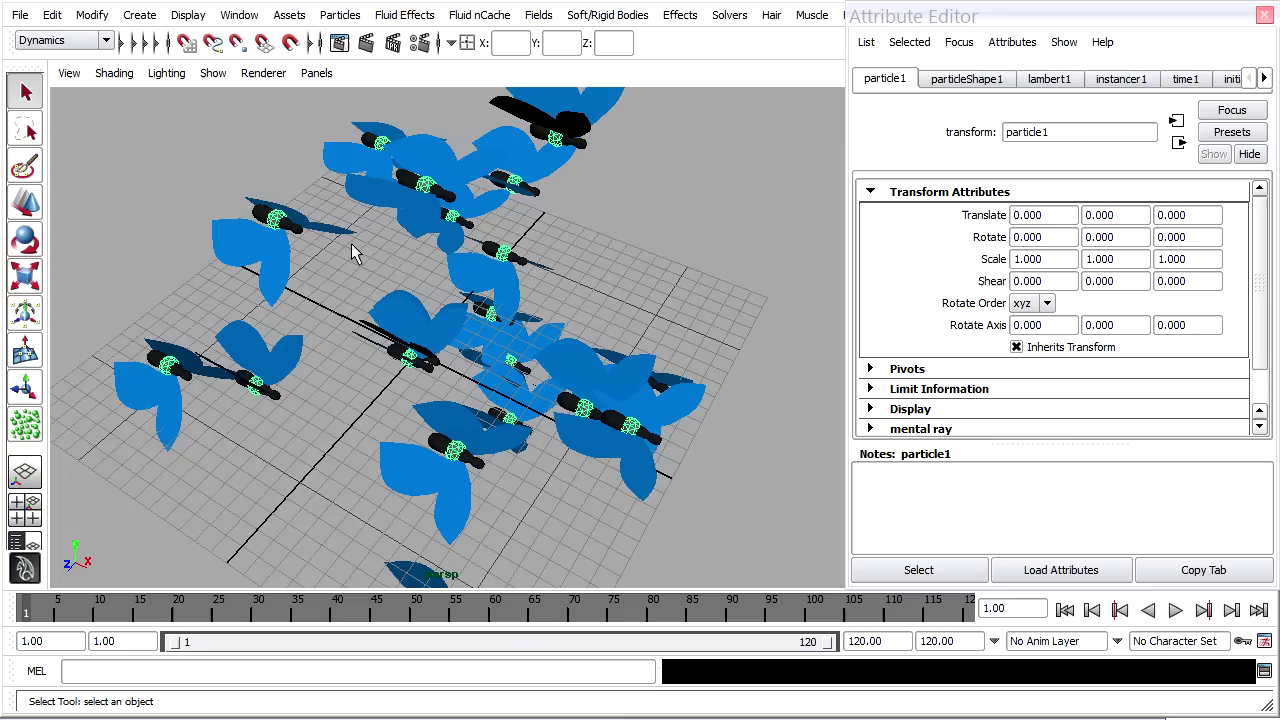
pyautogui.moveTo(1020, 448); pyautogui.dragTo(1020, 560)
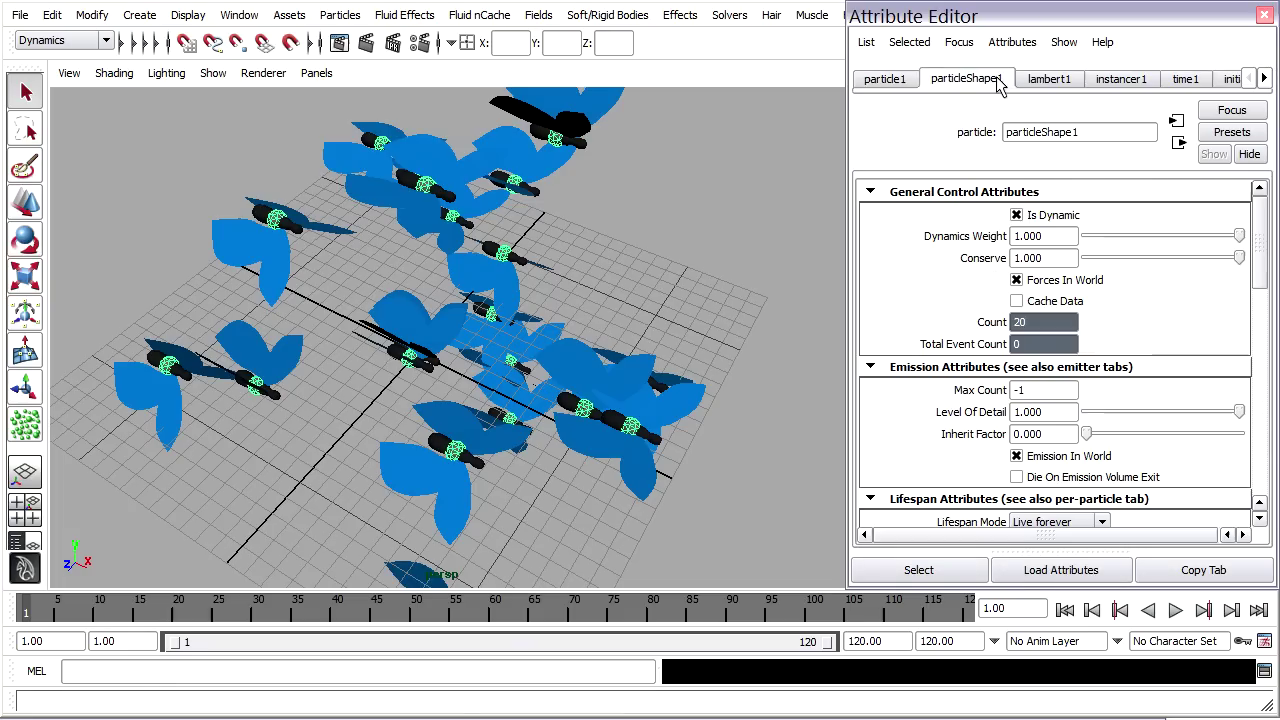
pyautogui.click(966, 80)
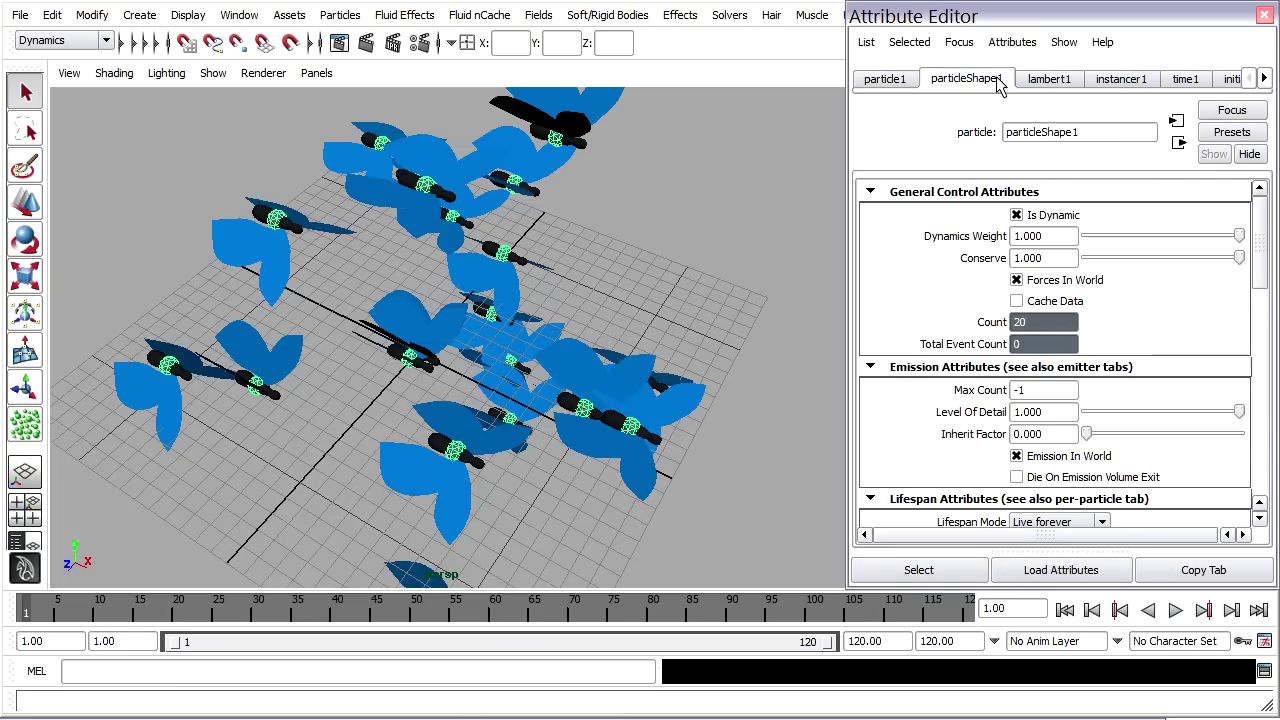
pyautogui.click(870, 191)
pyautogui.click(870, 211)
pyautogui.click(870, 231)
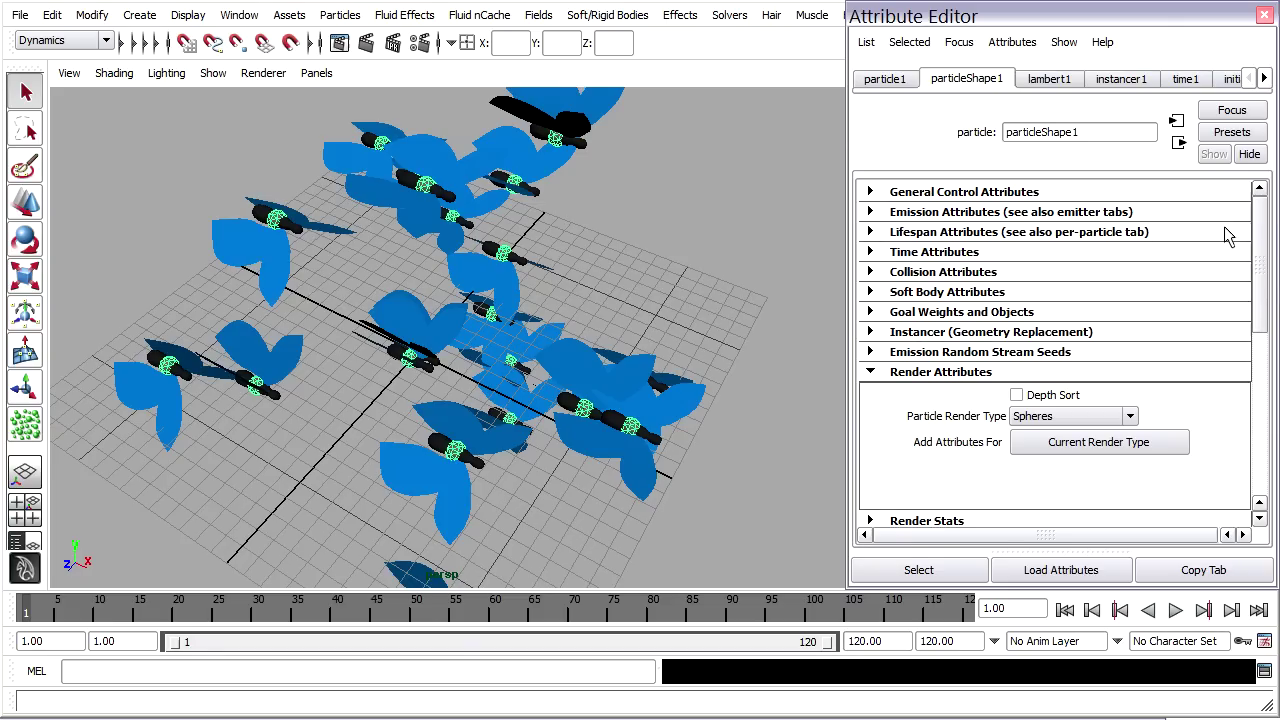
# - Examine the particle shape's per-particle attributes and the inputs offered for Scale in the Instancer (Geometry Replacement) options
pyautogui.moveTo(1260, 234); pyautogui.dragTo(1266, 360)
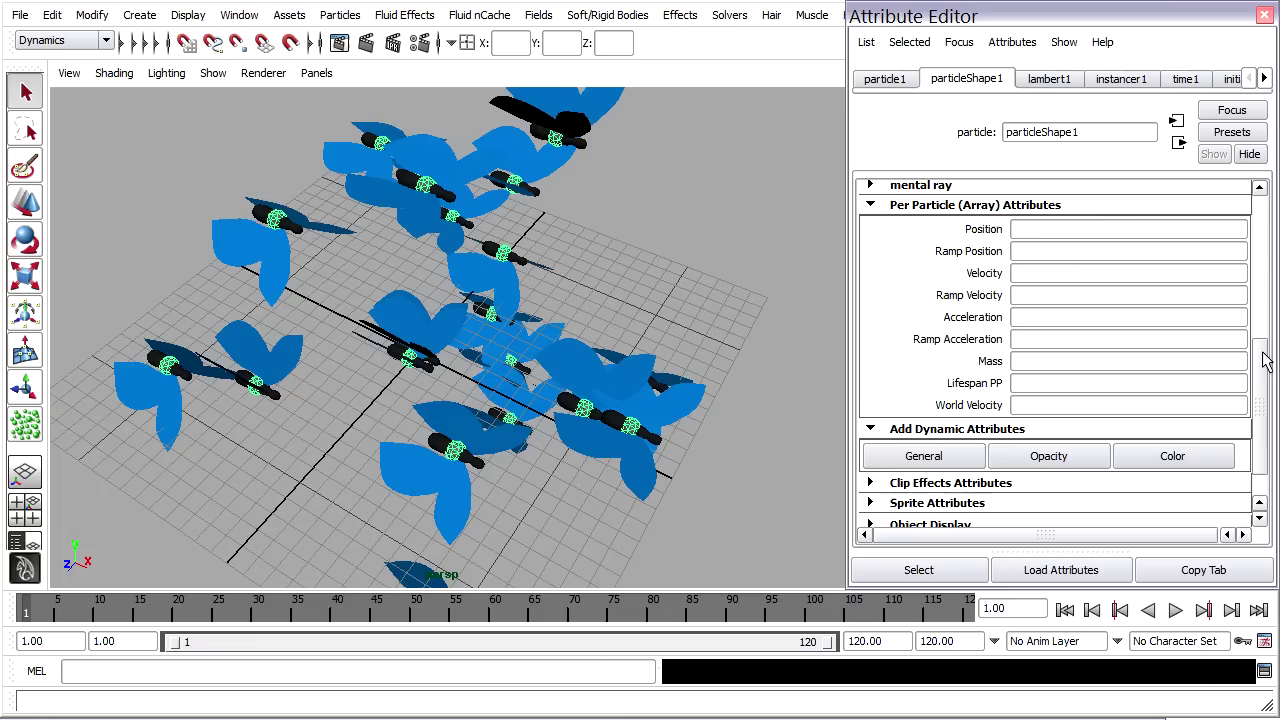
pyautogui.moveTo(1260, 357); pyautogui.dragTo(1261, 262)
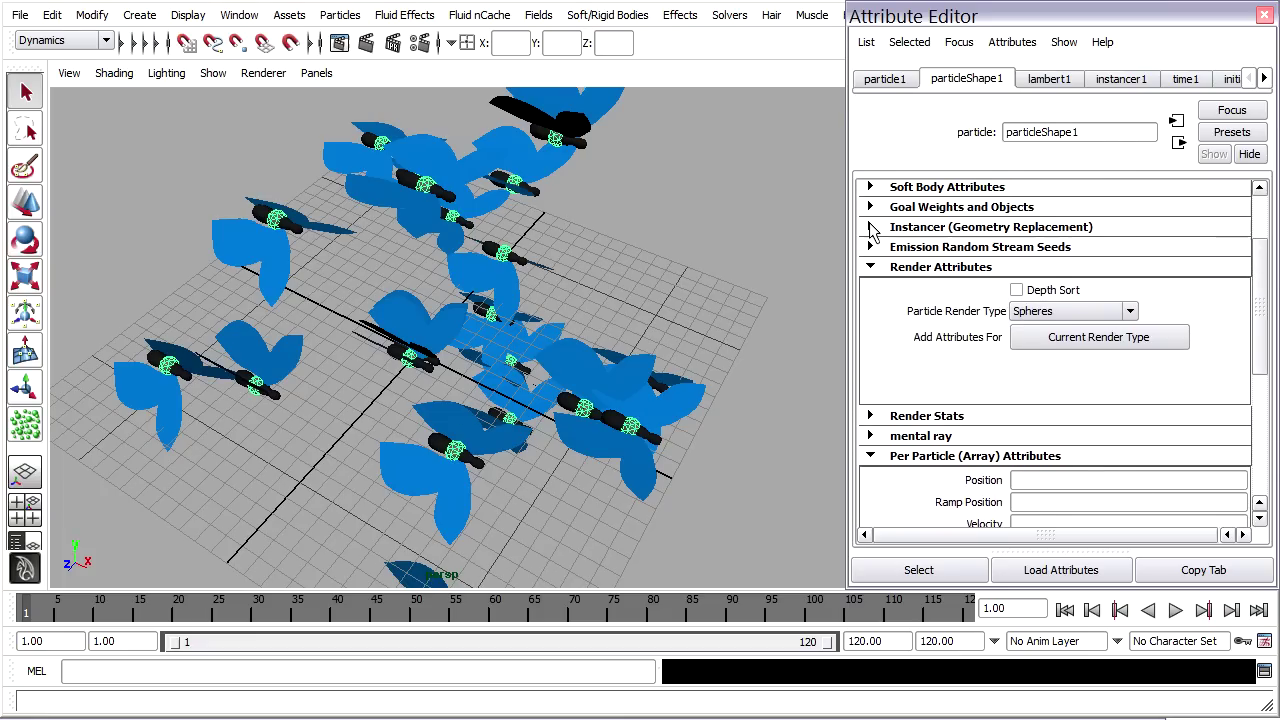
pyautogui.click(870, 227)
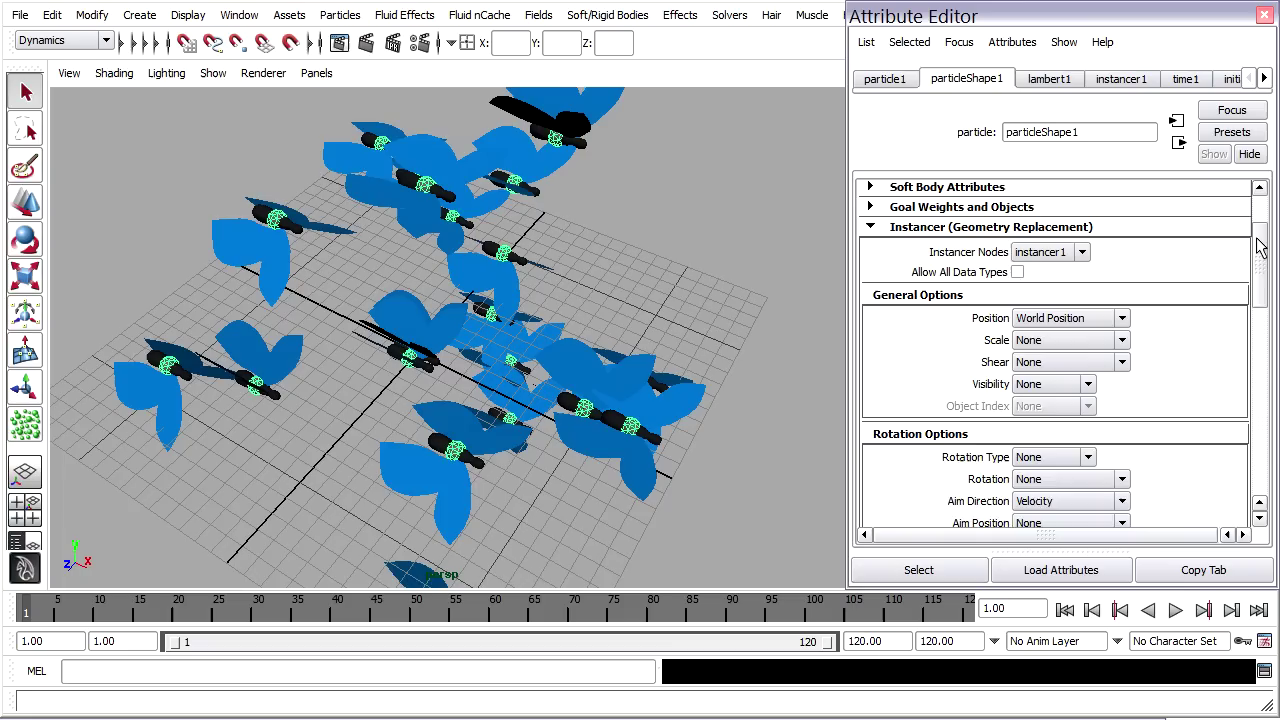
pyautogui.moveTo(1259, 238); pyautogui.dragTo(1261, 252)
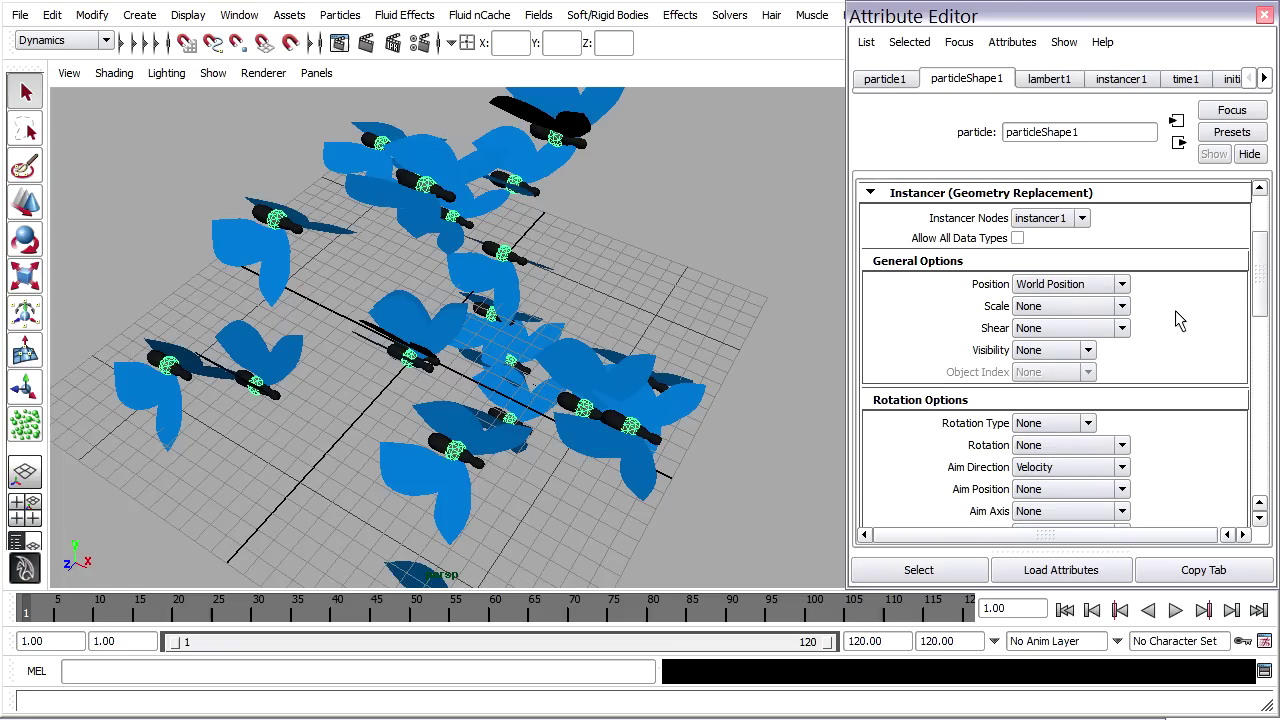
pyautogui.click(1122, 307)
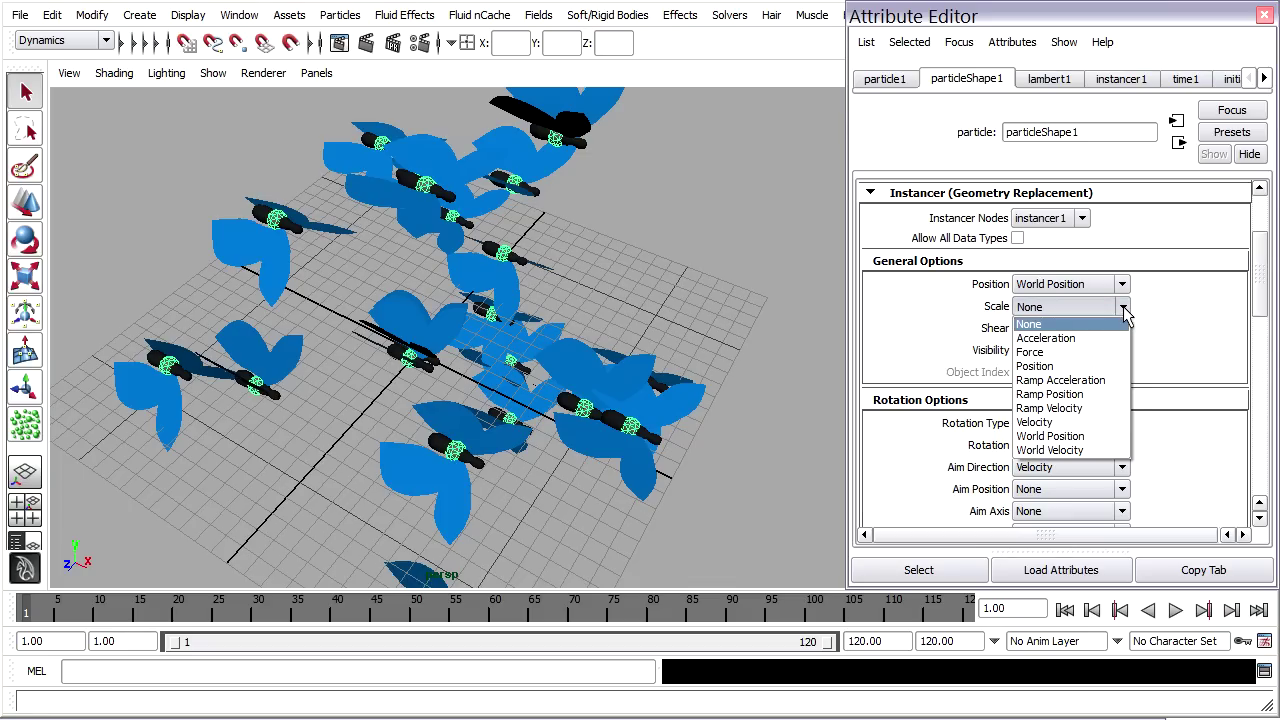
pyautogui.click(1197, 314)
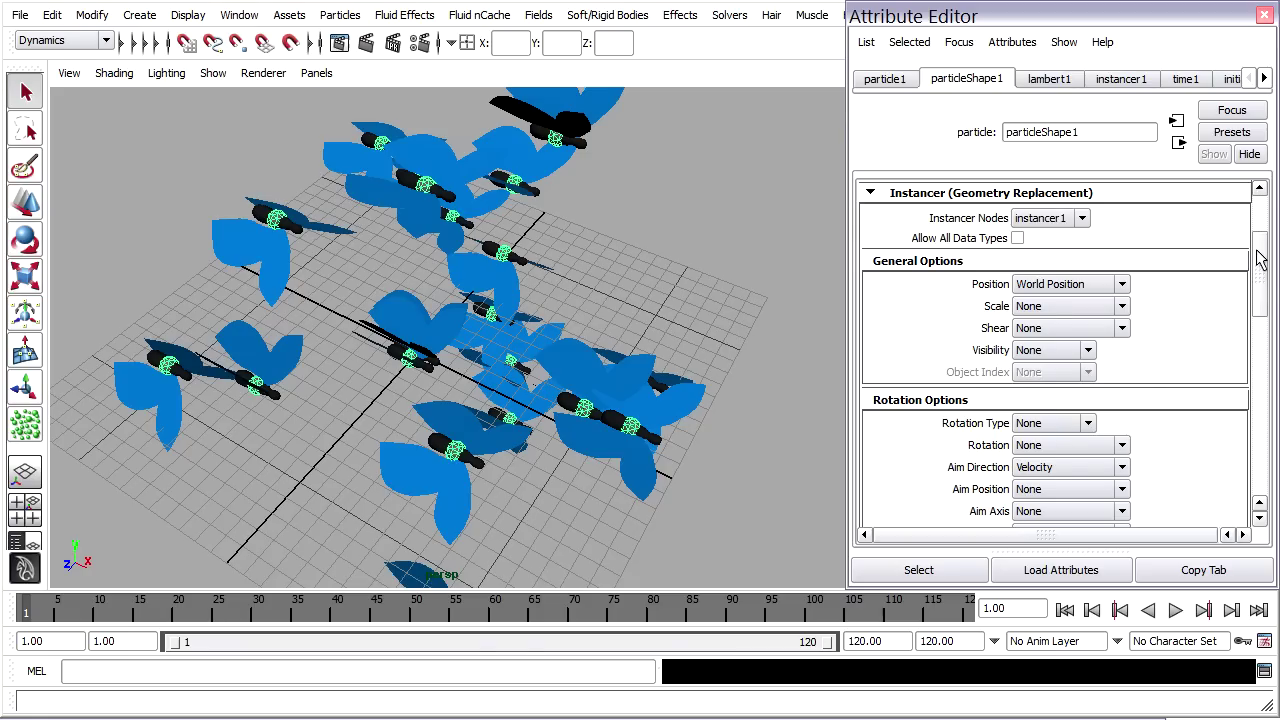
# - Start a new general dynamic attribute on particleShape1 with long name customScale and overridden nice name customScale
pyautogui.moveTo(1258, 251); pyautogui.dragTo(1258, 415)
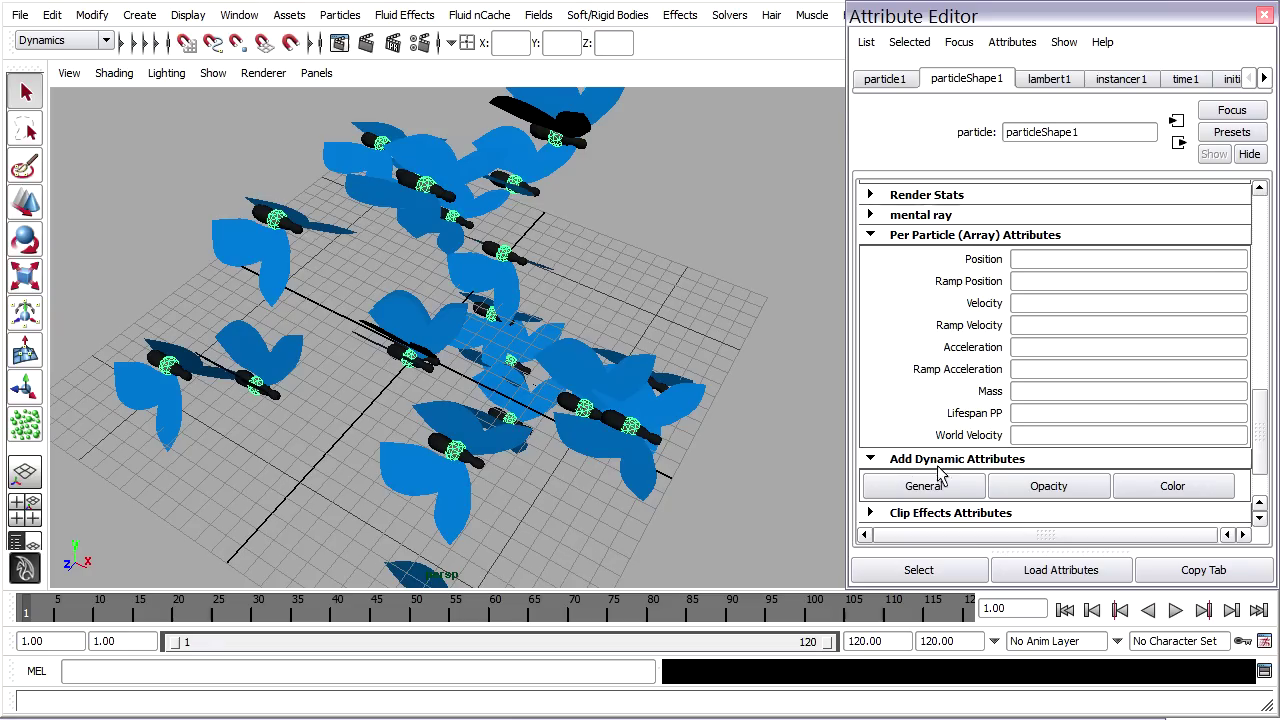
pyautogui.click(897, 485)
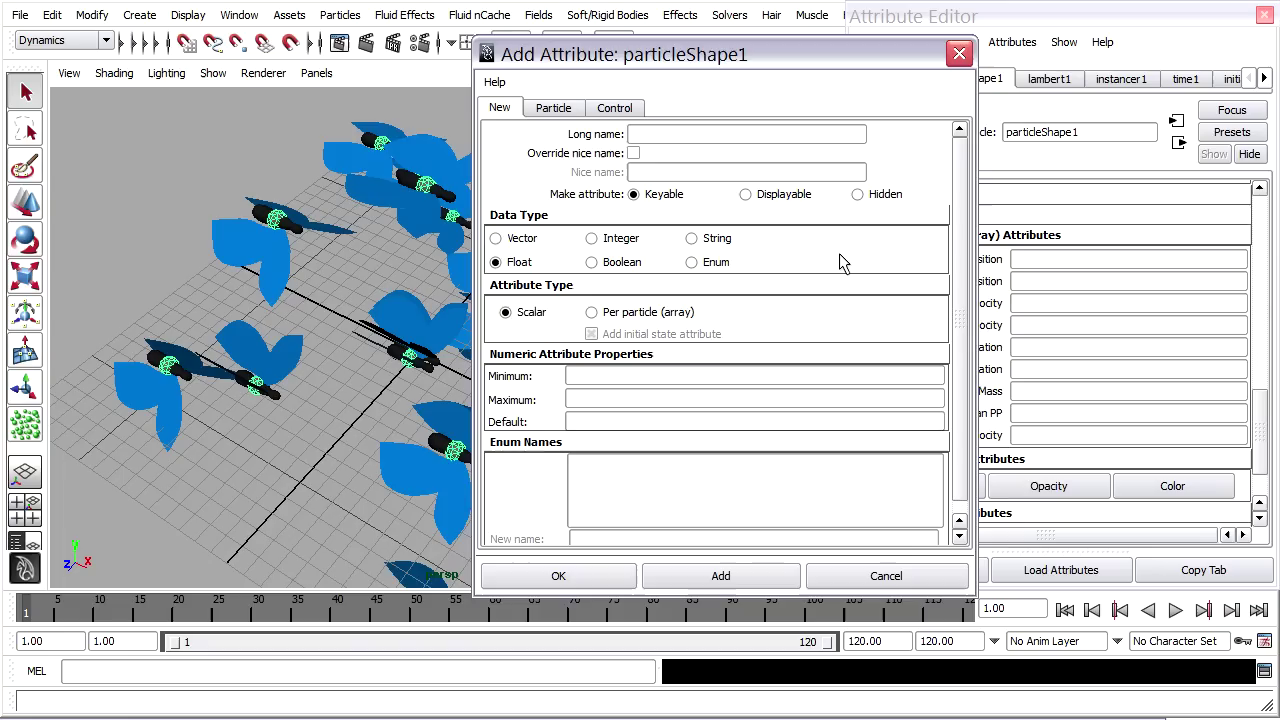
pyautogui.click(740, 132)
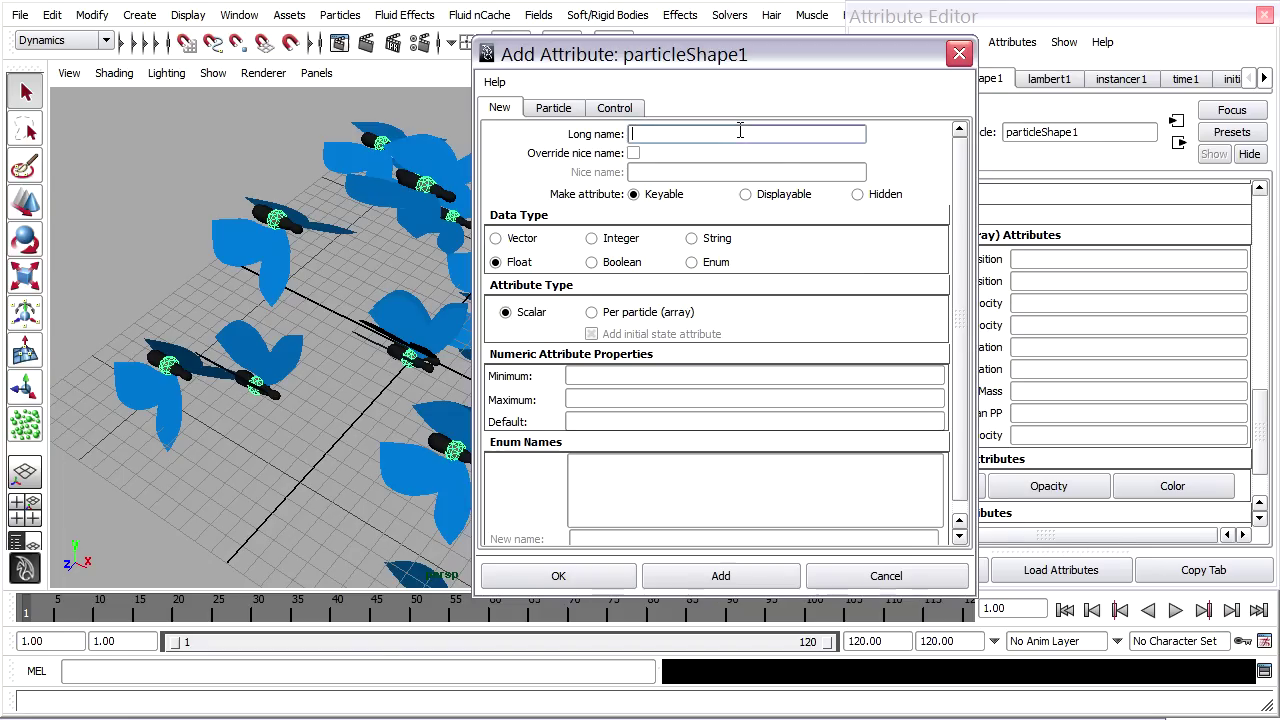
pyautogui.write('customScale')
pyautogui.click(633, 153)
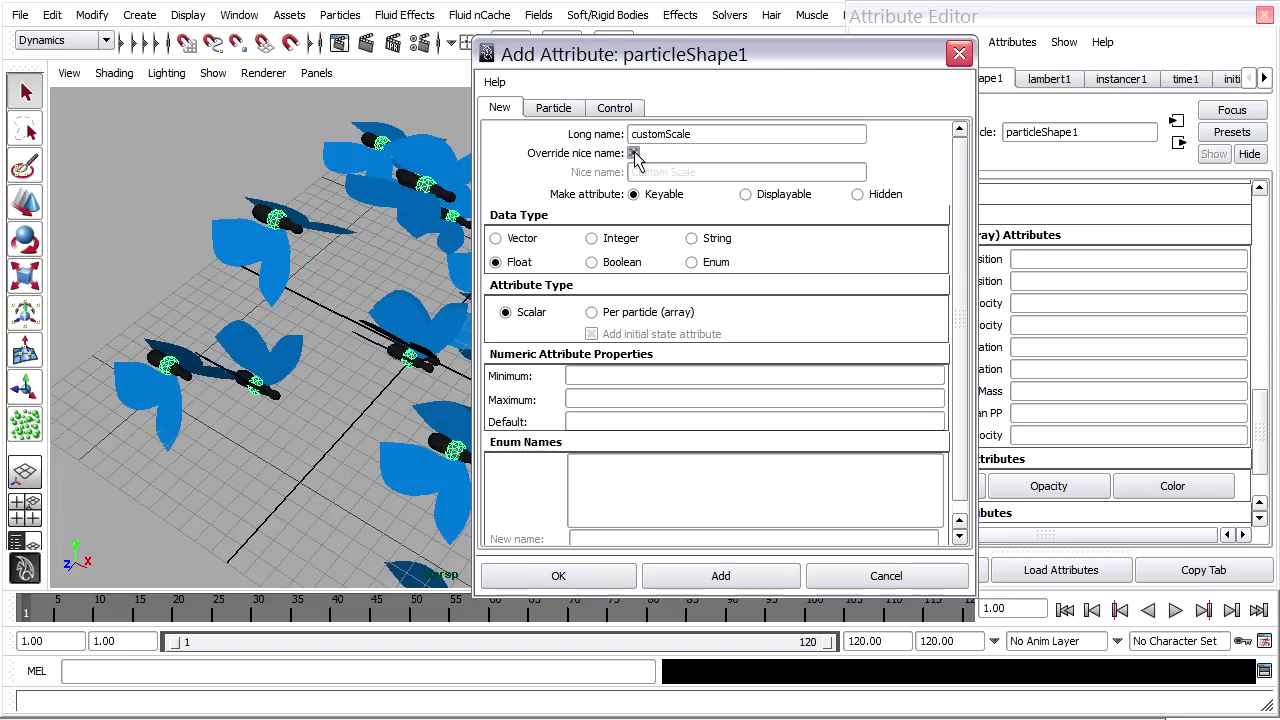
pyautogui.moveTo(825, 52); pyautogui.dragTo(735, 75)
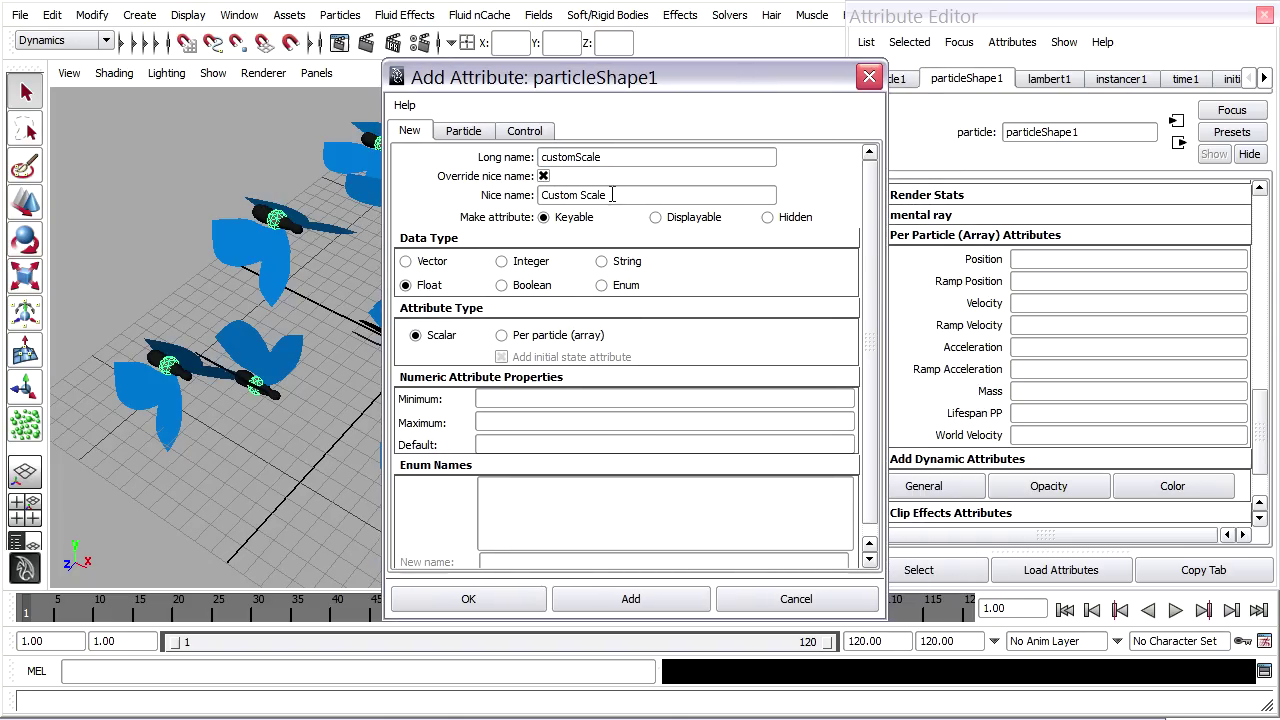
pyautogui.moveTo(612, 195); pyautogui.dragTo(540, 195)
pyautogui.write('cu')
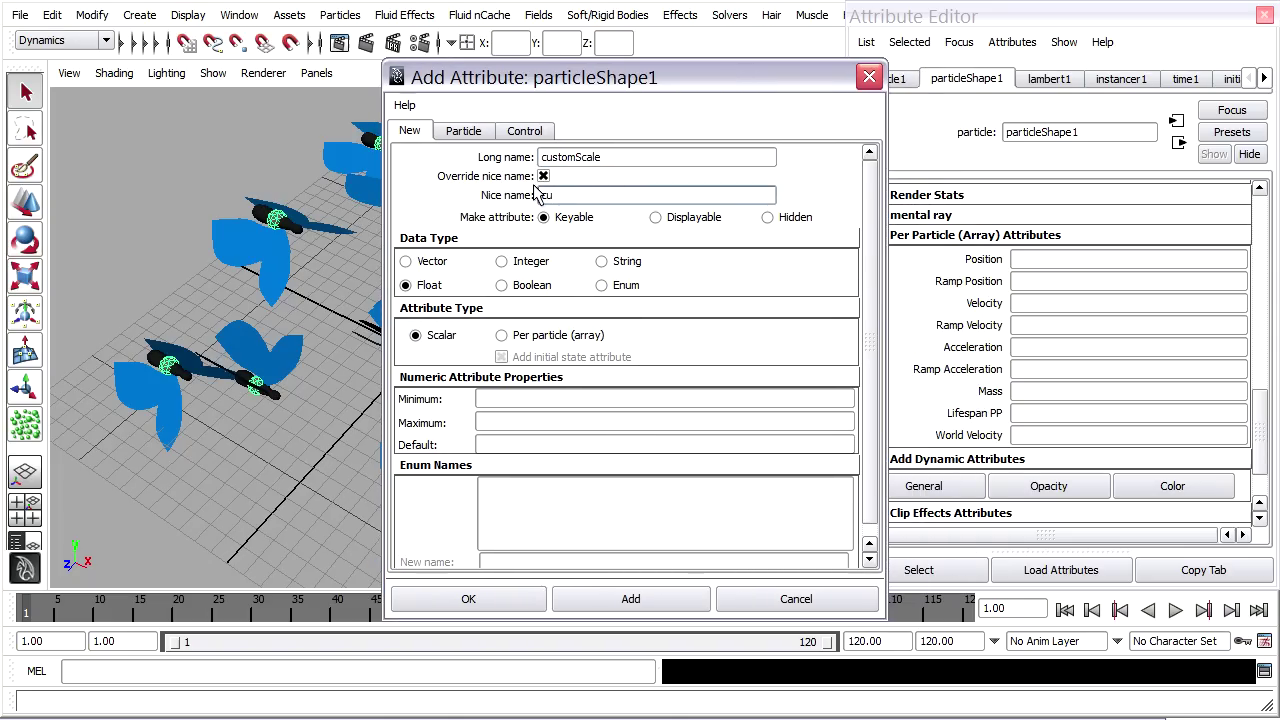
pyautogui.write('stomScal')
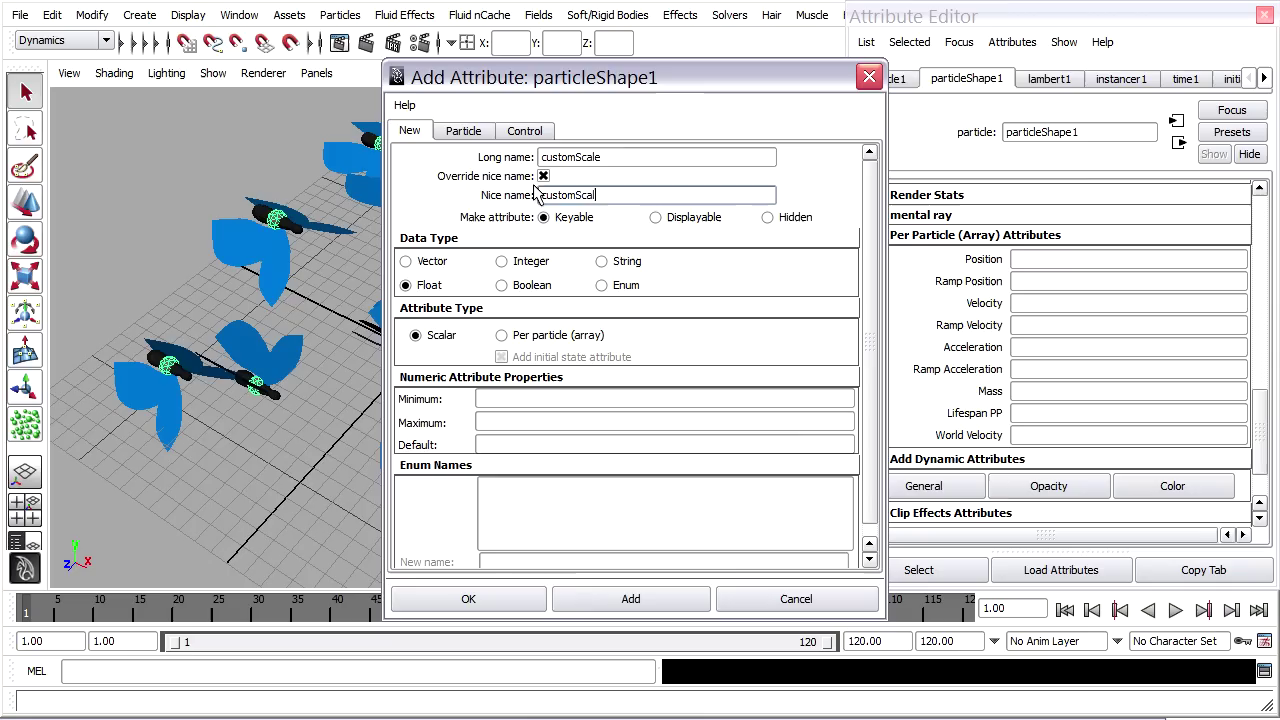
pyautogui.write('e')
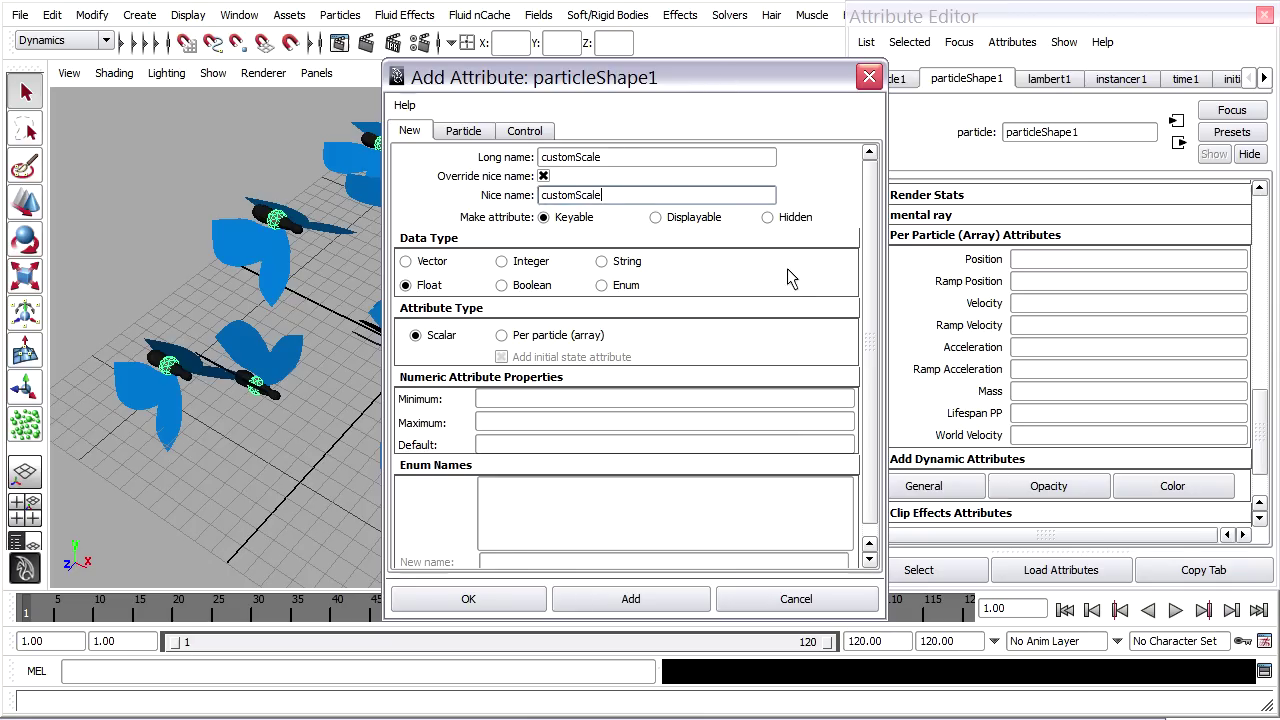
# - Make customScale a per-particle (array) Vector attribute, add it to the particle shape and refresh the attribute display
pyautogui.click(406, 262)
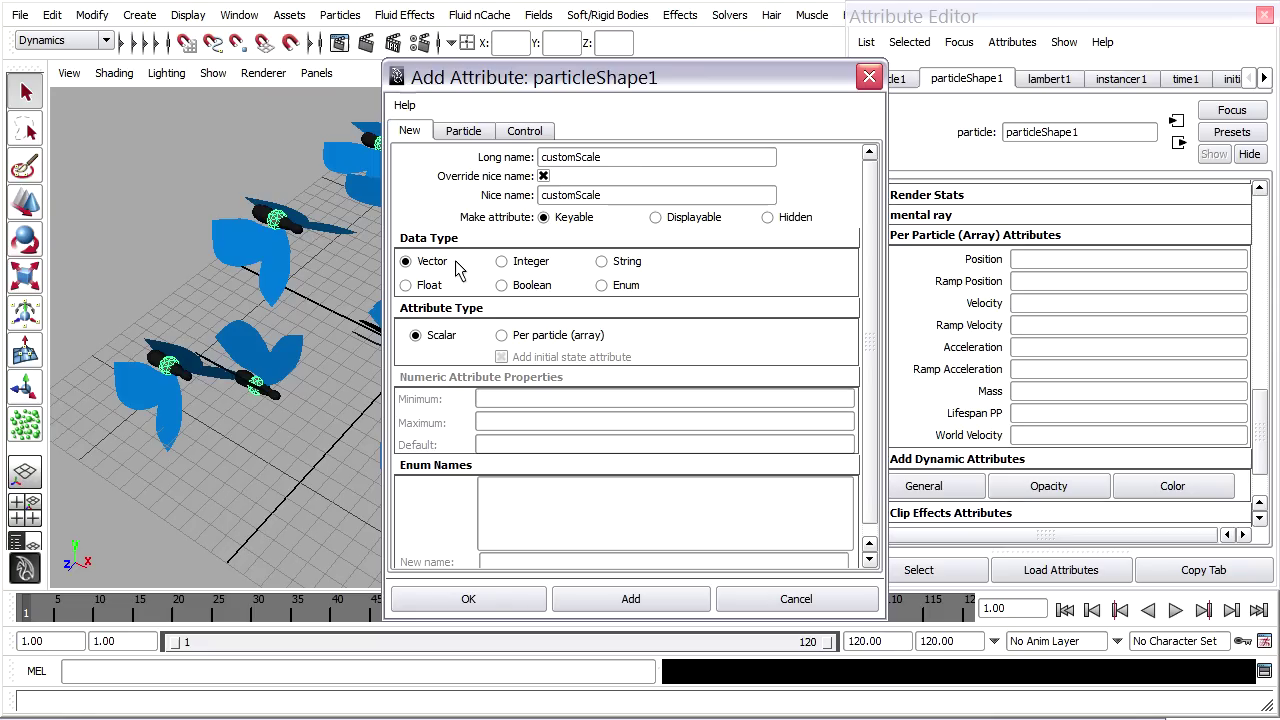
pyautogui.click(501, 335)
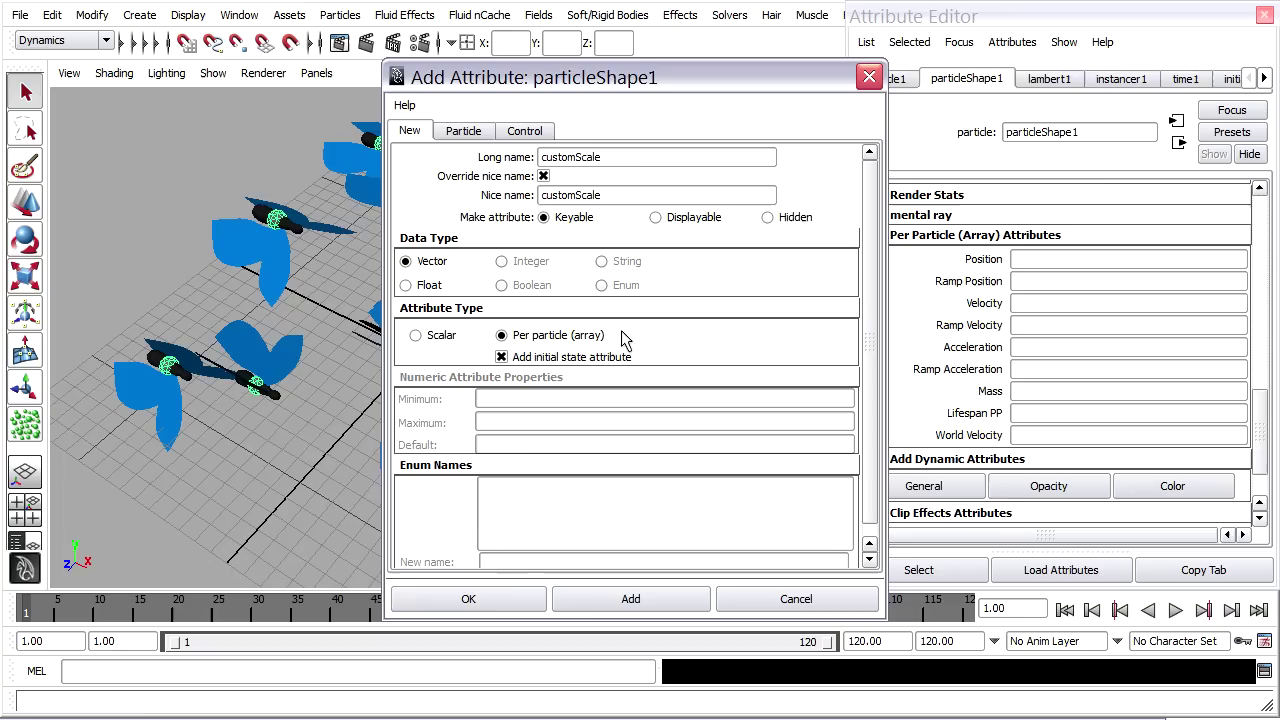
pyautogui.click(484, 596)
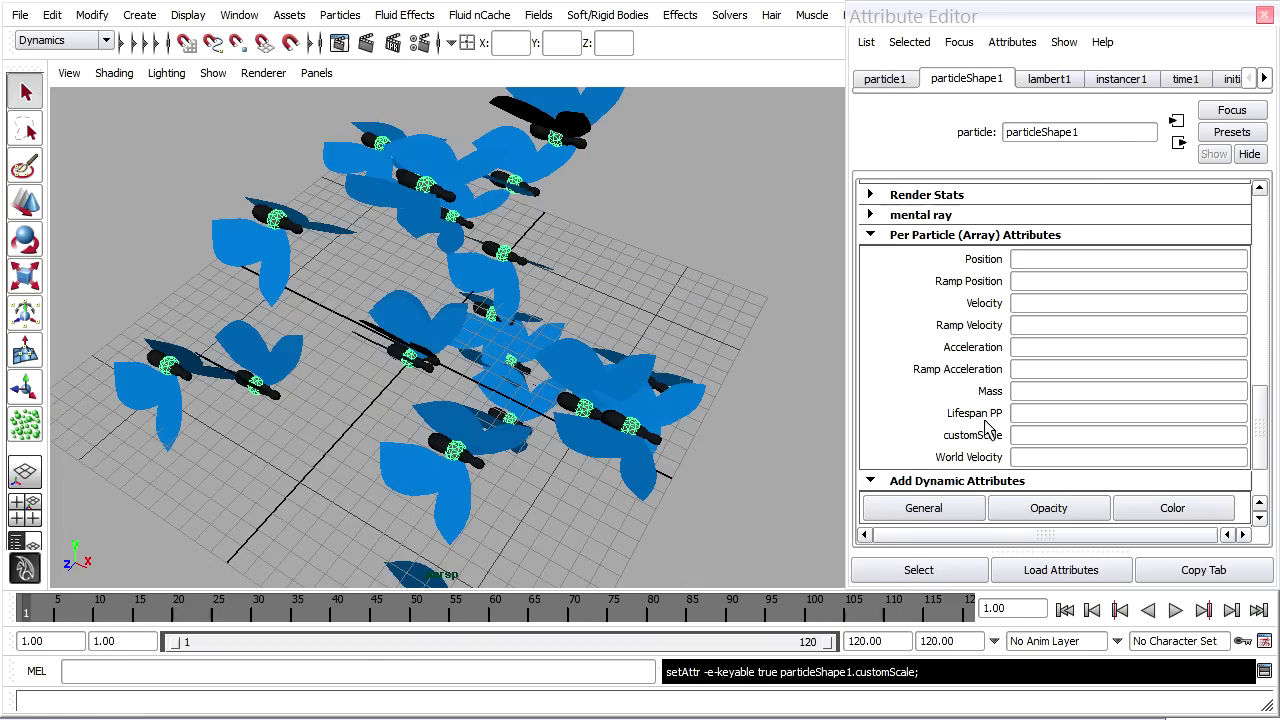
pyautogui.click(1049, 79)
pyautogui.click(965, 80)
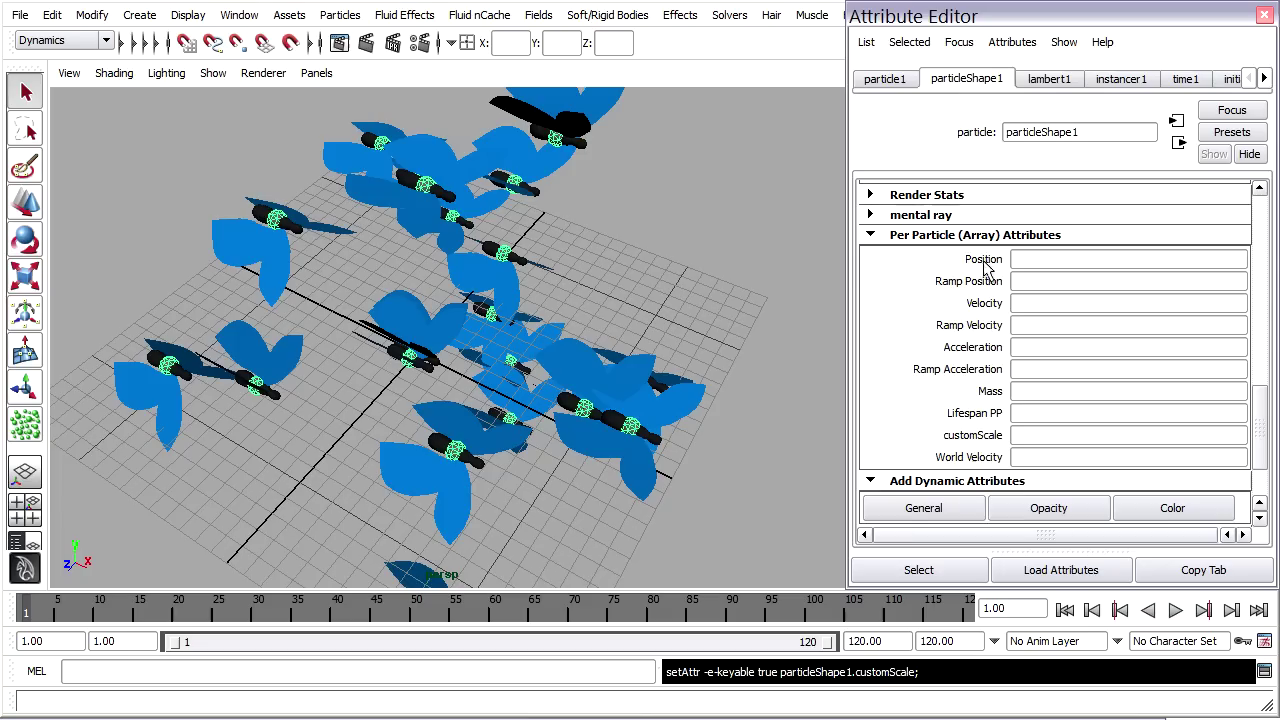
# - Open a creation expression for customScale, insert particleShape1.customScale into the expression and enlarge the expression text
pyautogui.rightClick(1040, 440)
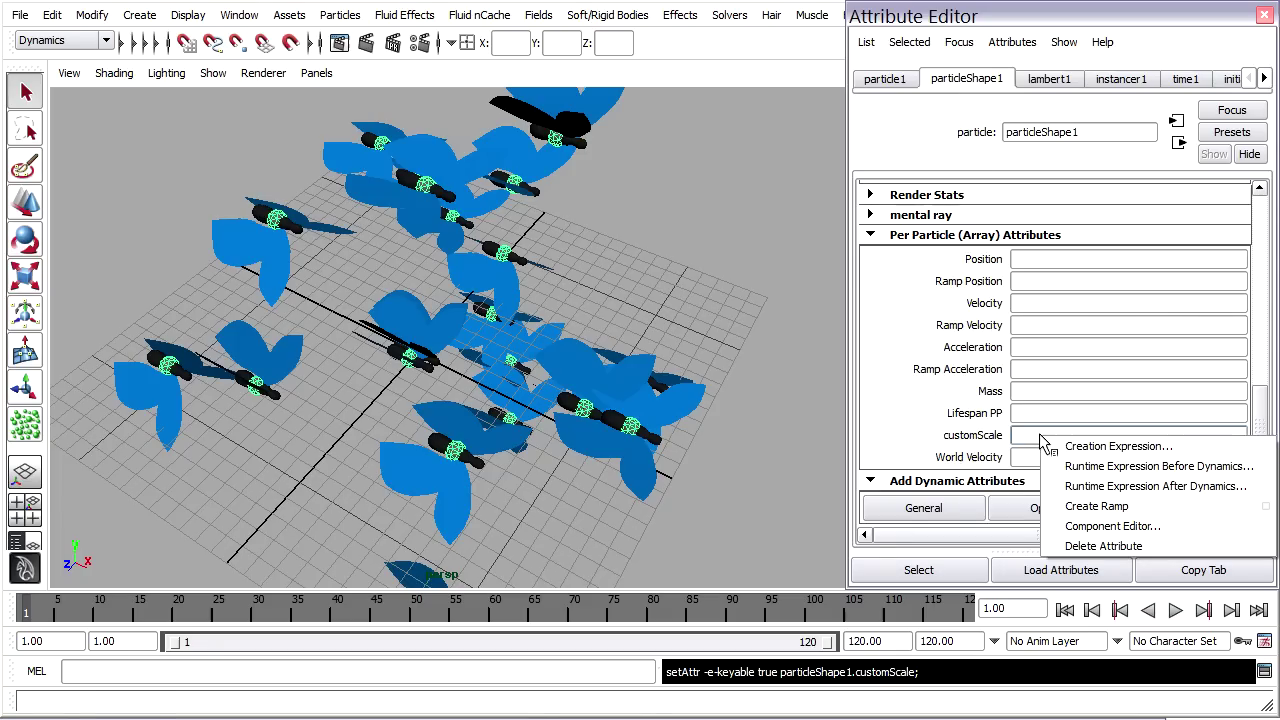
pyautogui.click(1183, 443)
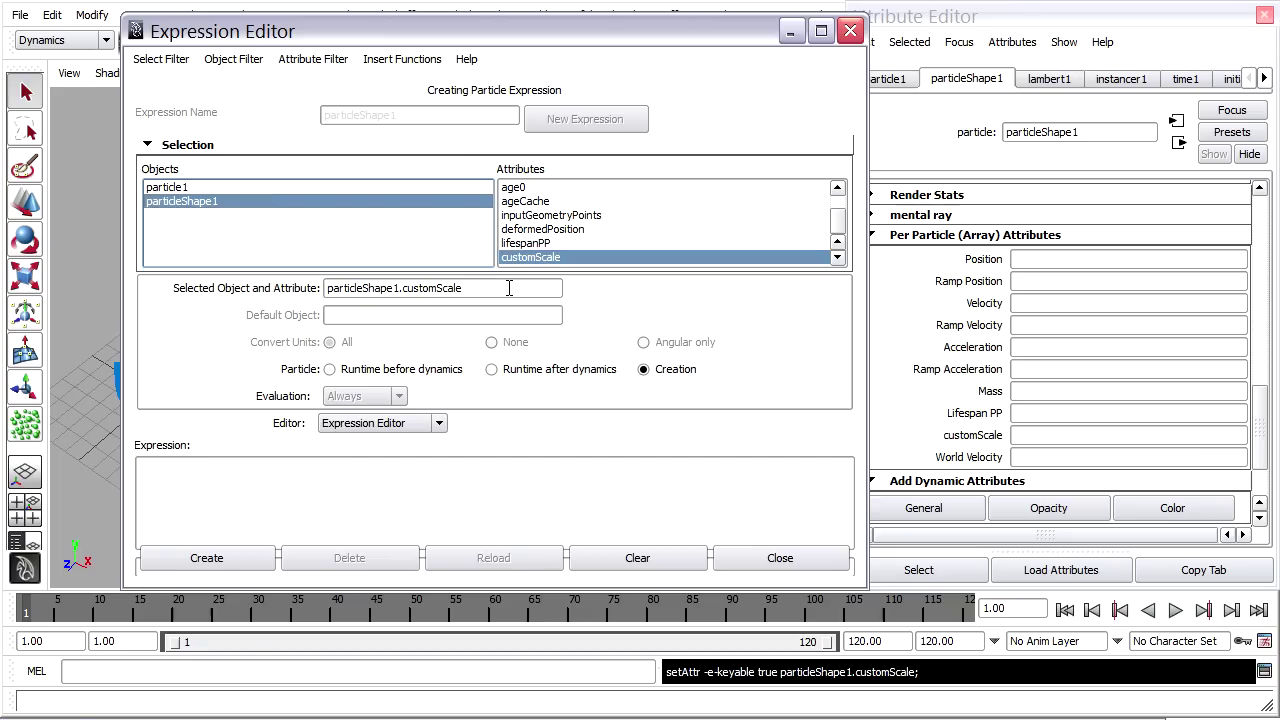
pyautogui.moveTo(510, 288); pyautogui.dragTo(308, 287)
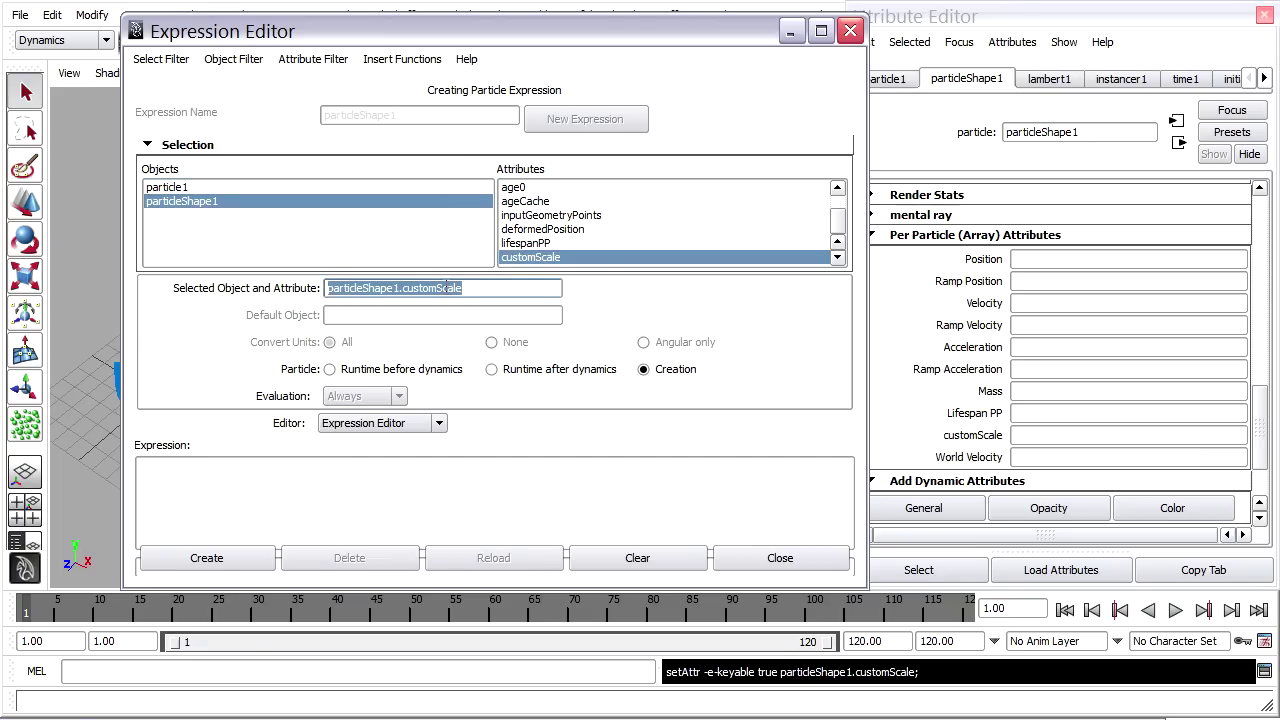
pyautogui.moveTo(445, 287); pyautogui.dragTo(400, 512)
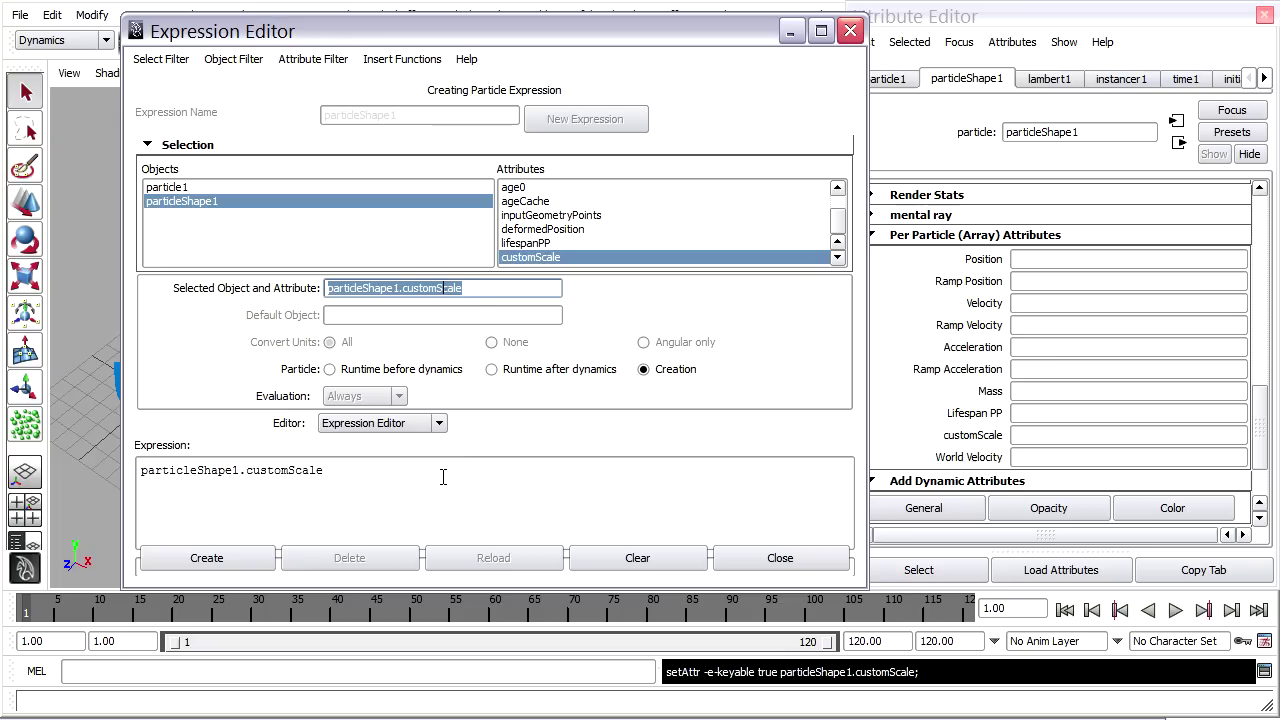
pyautogui.click(408, 489)
pyautogui.keyDown('ctrl'); pyautogui.scroll(3, 408, 489); pyautogui.keyUp('ctrl')
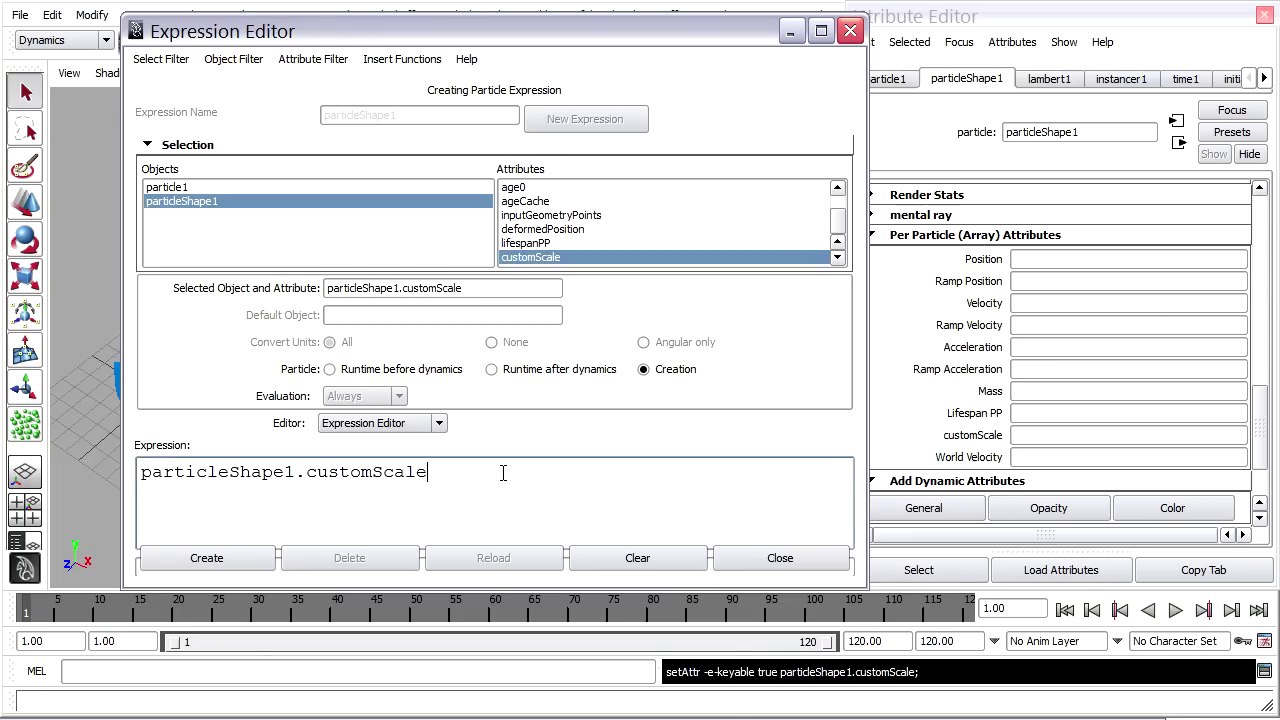
# - Complete the expression as particleShape1.customScale=<<rand(.5,1),rand(.5,1),rand(.5,1)>>;, create it and close the Expression Editor
pyautogui.write('=')
pyautogui.write('<<rand(')
pyautogui.write('.5,1),')
pyautogui.moveTo(460, 472); pyautogui.dragTo(570, 476)
pyautogui.hotkey('ctrl', 'c')
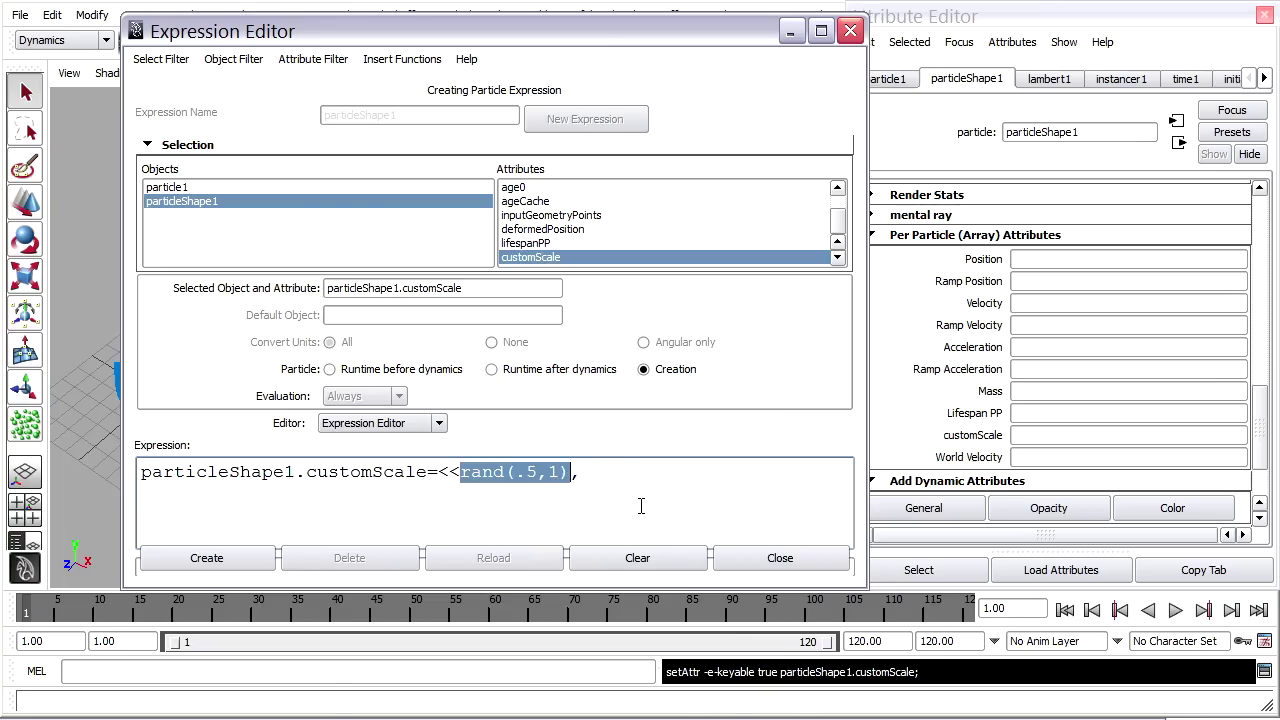
pyautogui.click(623, 489)
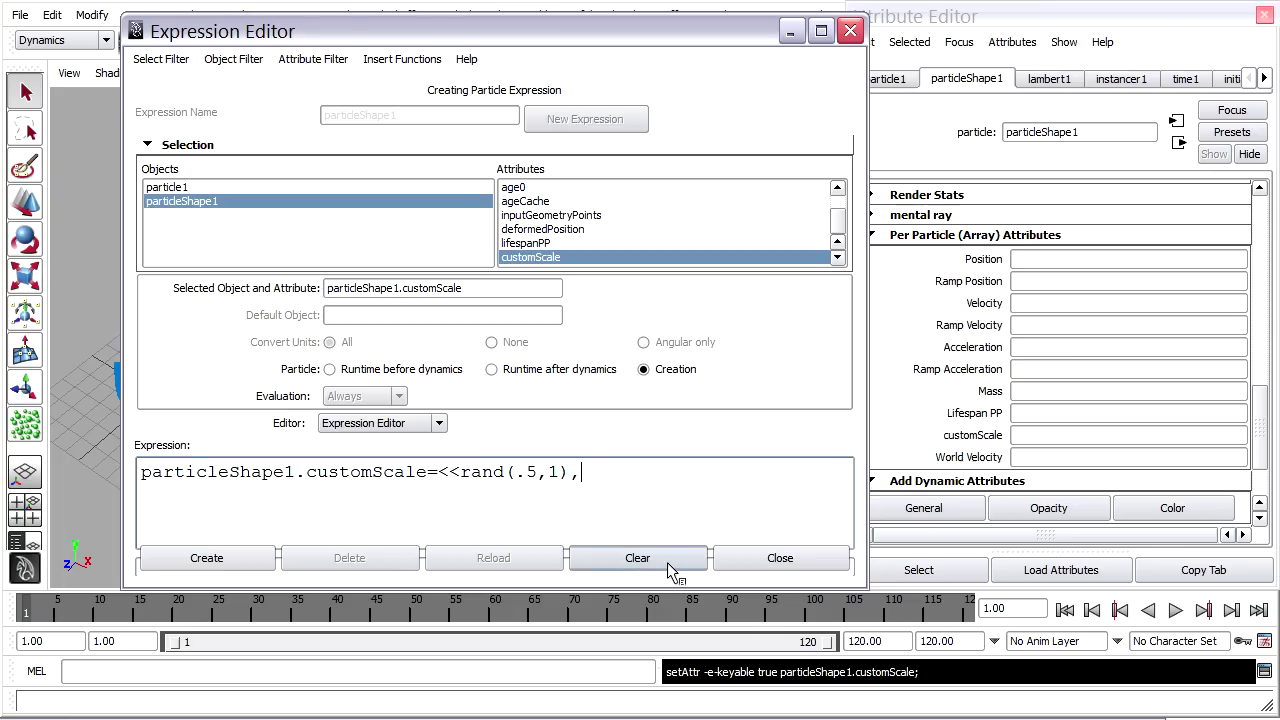
pyautogui.hotkey('ctrl', 'v')
pyautogui.write(',')
pyautogui.hotkey('ctrl', 'v')
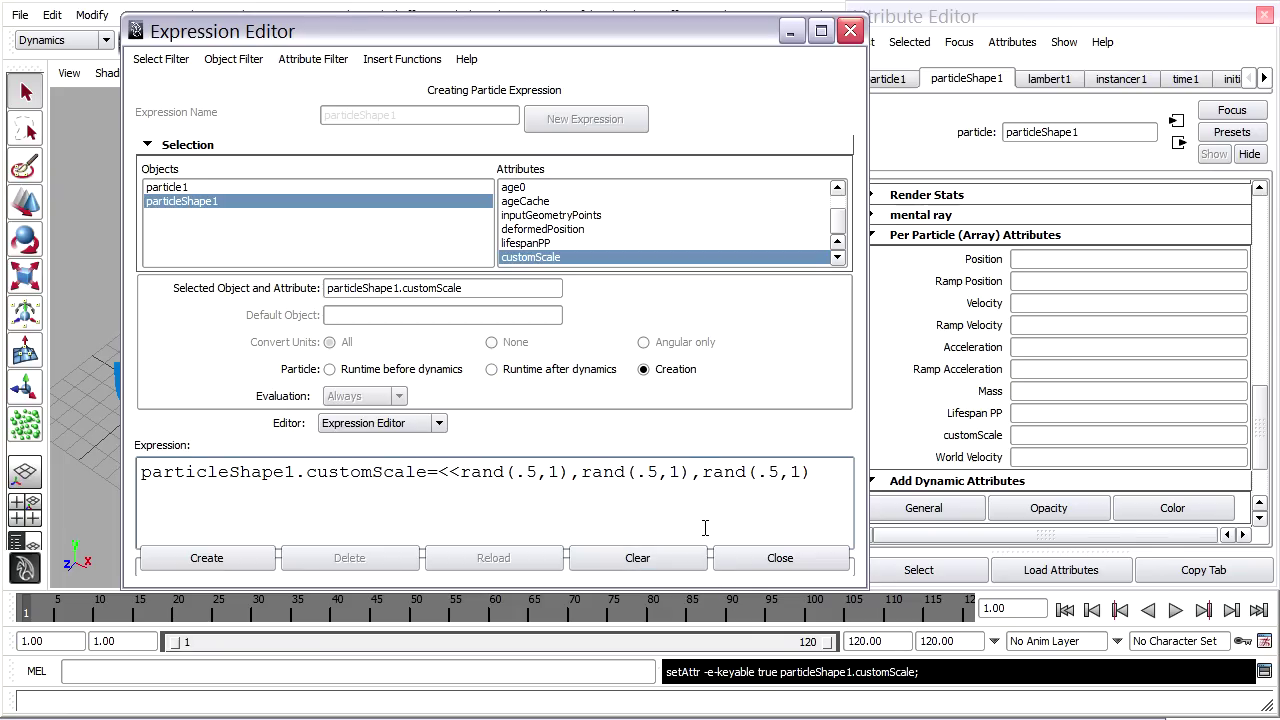
pyautogui.write('>>;')
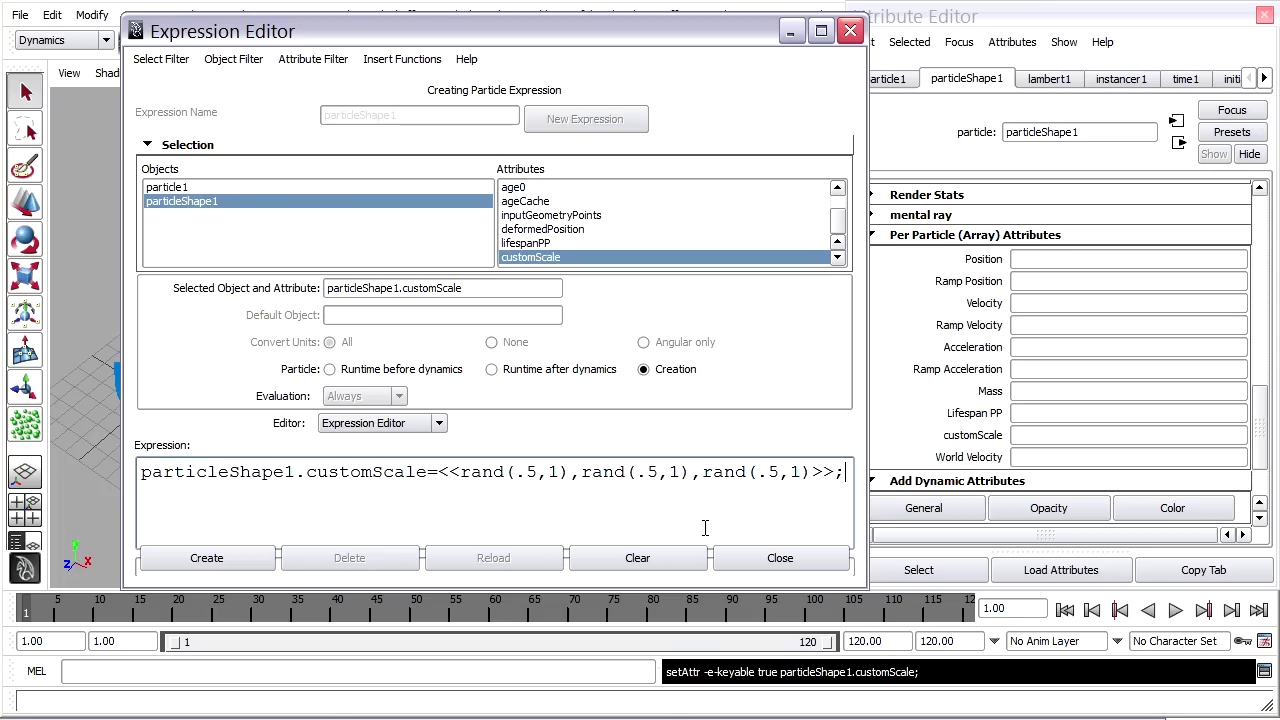
pyautogui.click(255, 558)
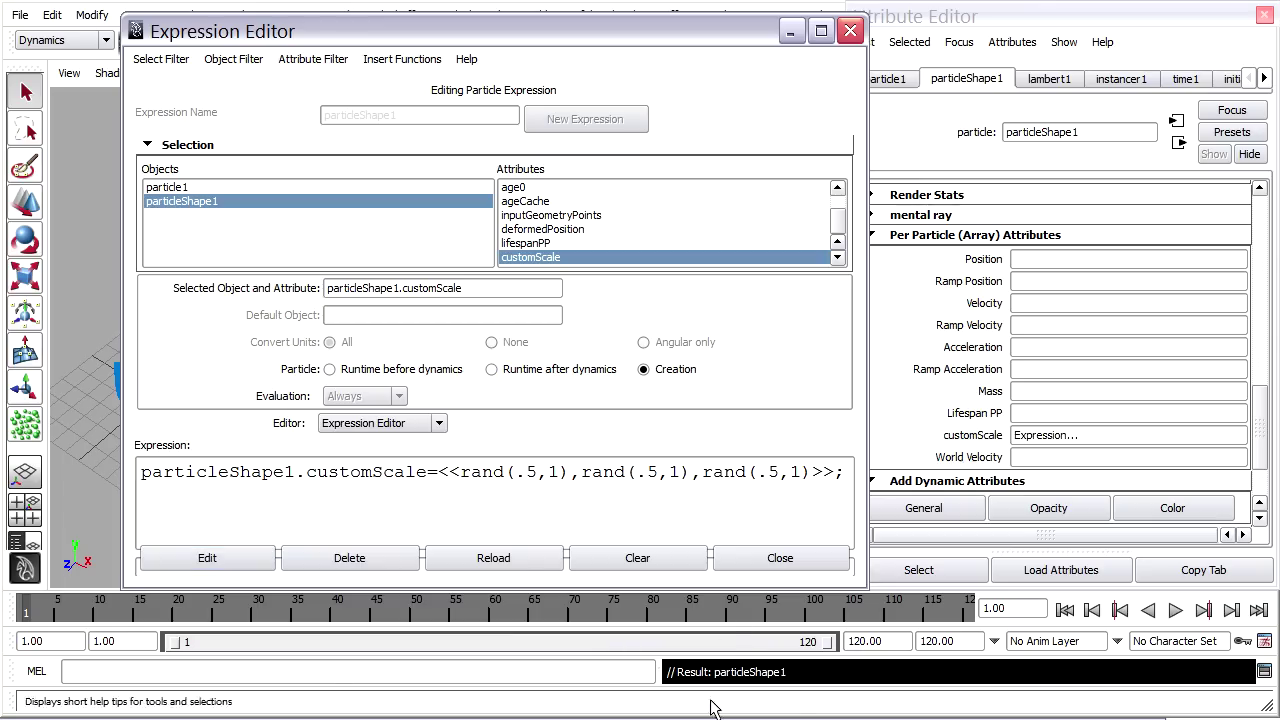
pyautogui.click(850, 31)
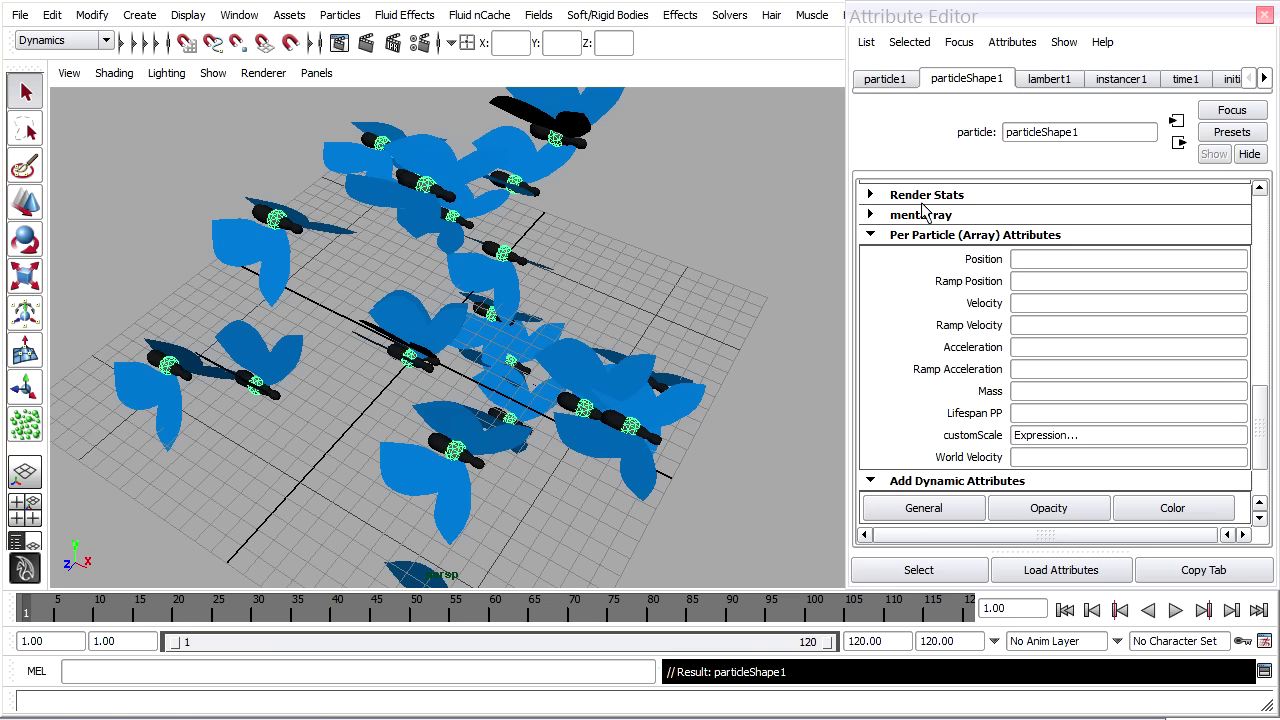
# - Play back the animation to check the butterflies' sizes and return to the first frame
pyautogui.click(1176, 610)
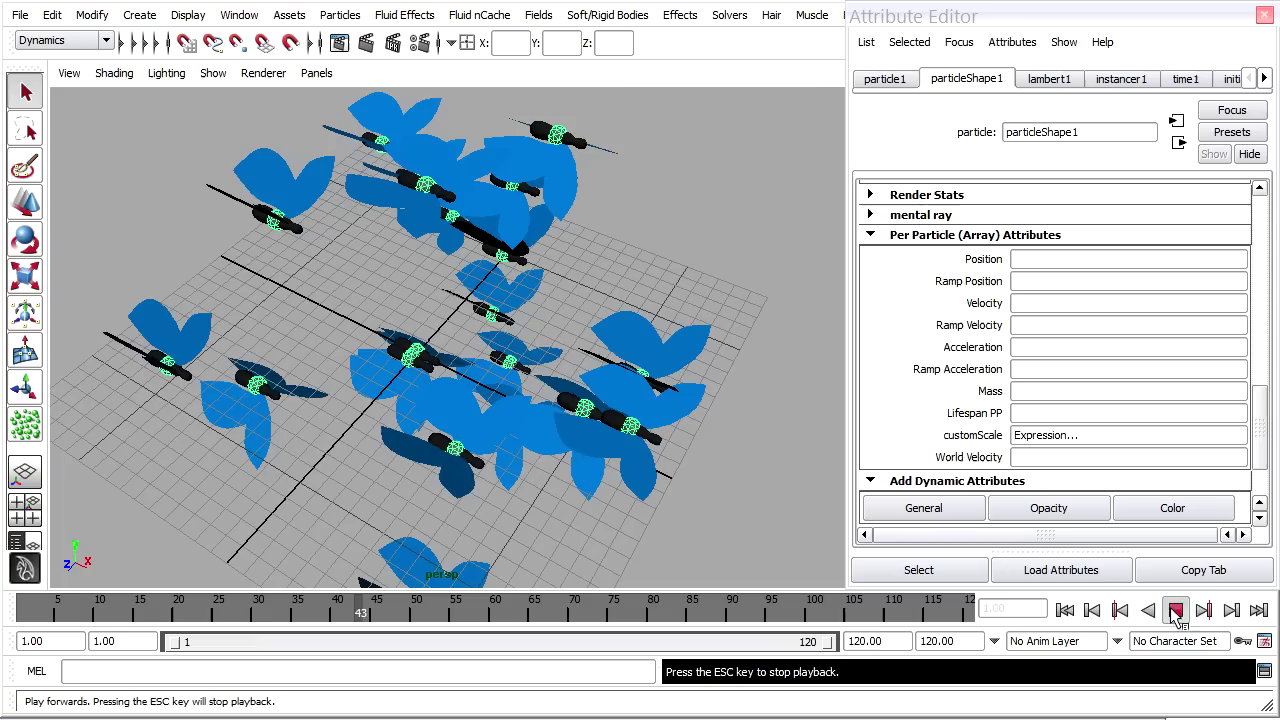
pyautogui.click(1176, 610)
pyautogui.click(1070, 612)
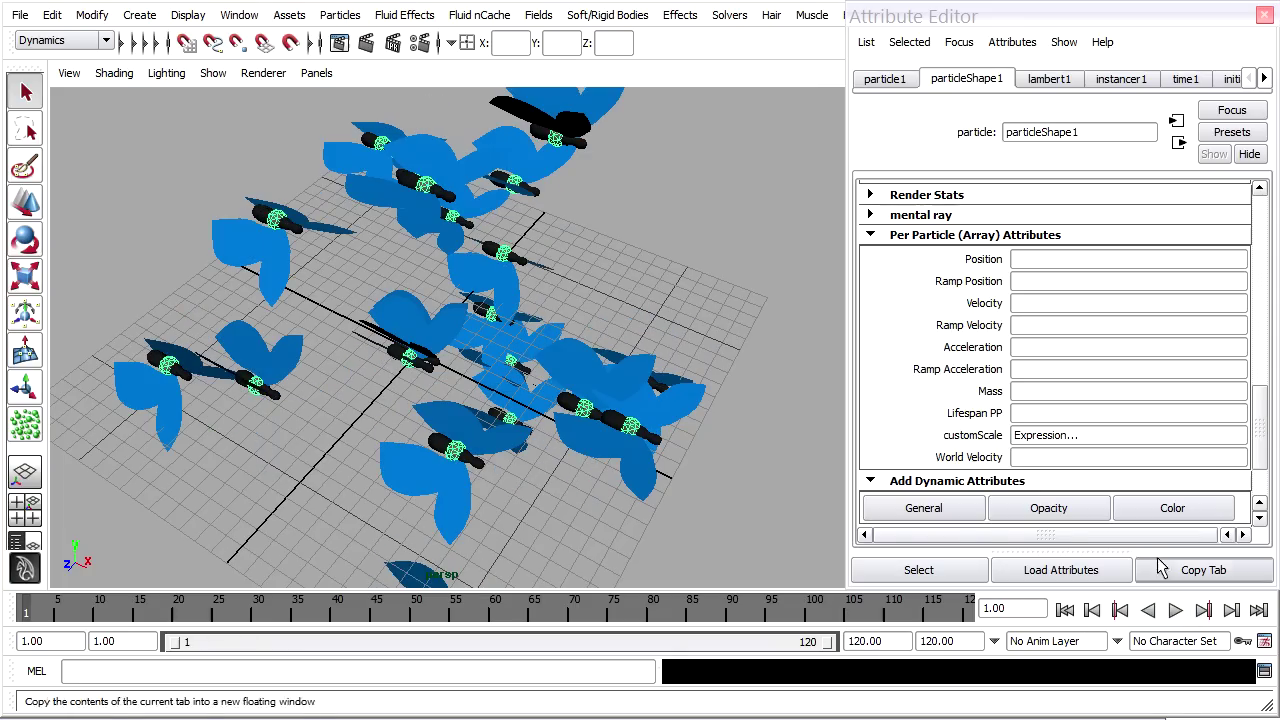
# - Set the Scale option of instancer1 to customScale in the particle shape's instancer settings
pyautogui.moveTo(1257, 429); pyautogui.dragTo(1261, 245)
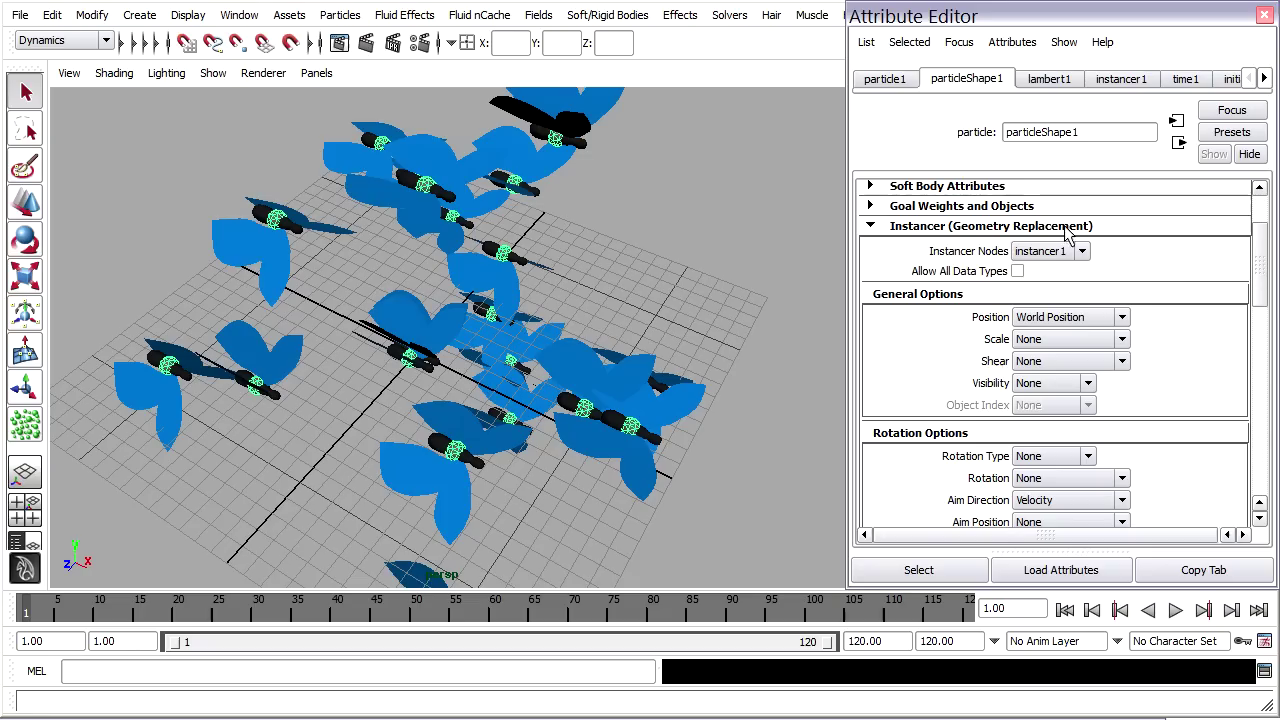
pyautogui.click(1122, 341)
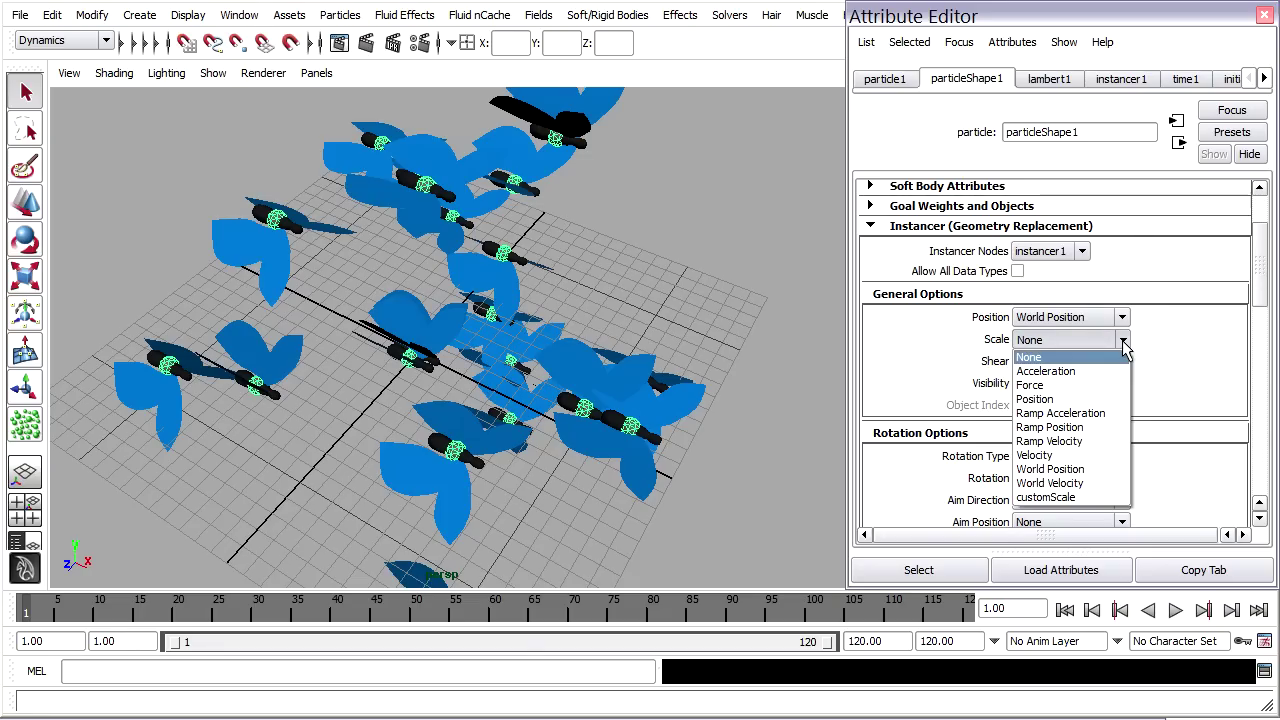
pyautogui.click(1105, 498)
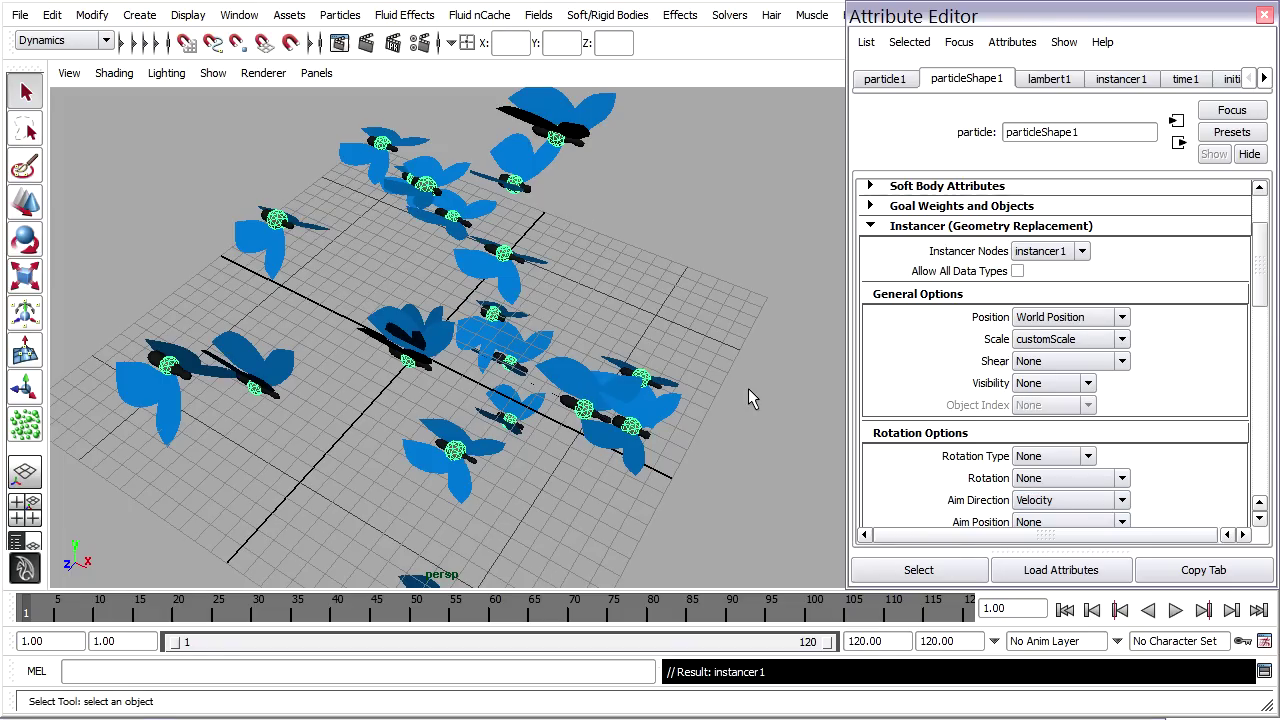
# - Play the animation from the start in the perspective view to check how the butterflies scale, and stop it
pyautogui.click(1176, 611)
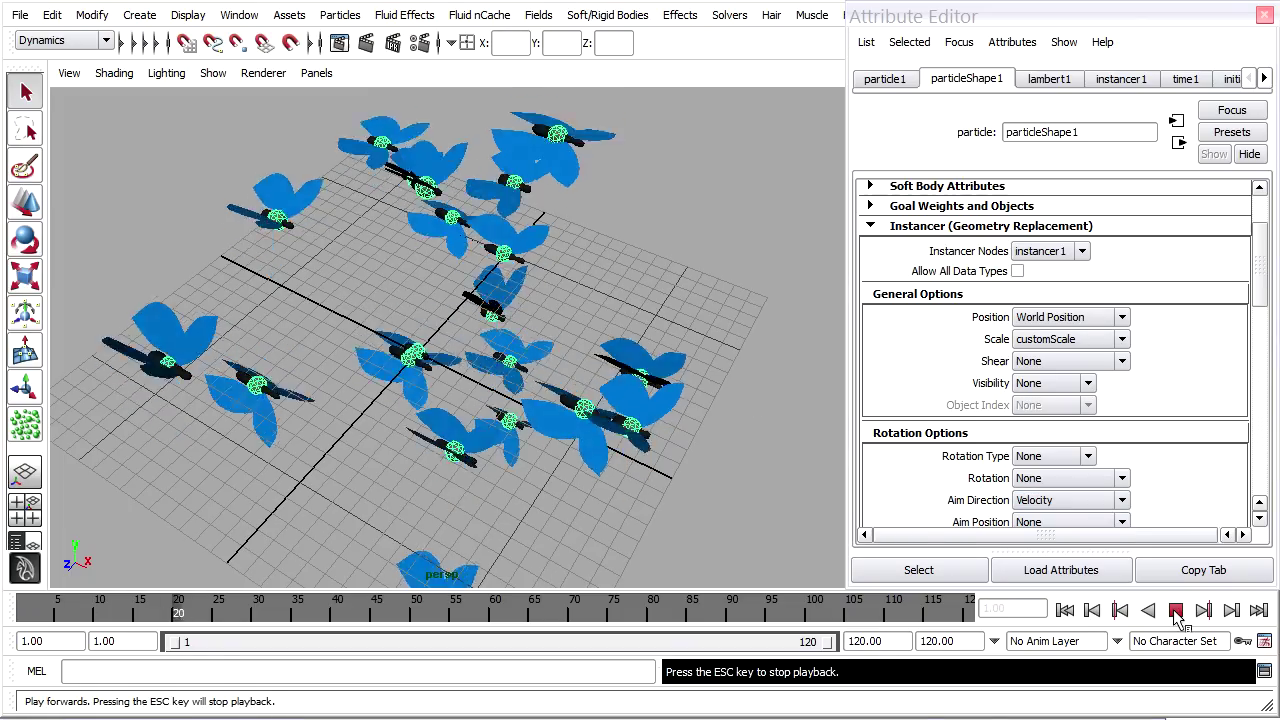
pyautogui.click(1091, 611)
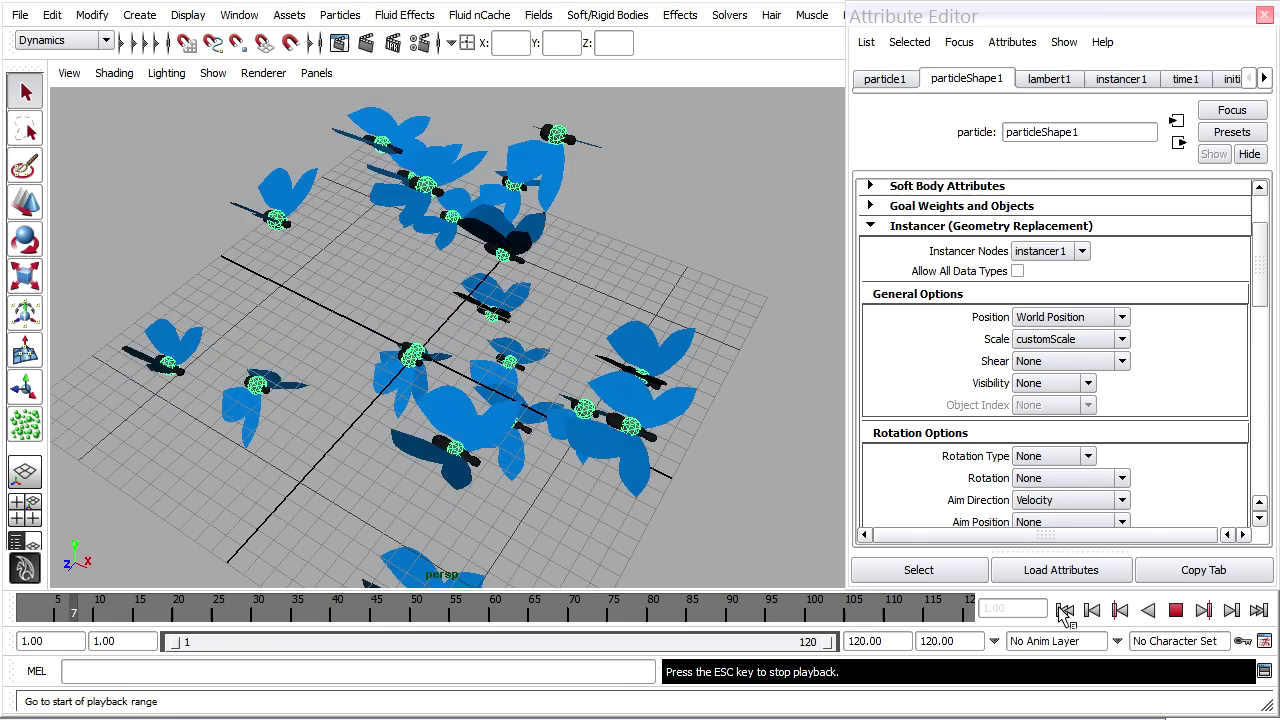
pyautogui.click(1176, 611)
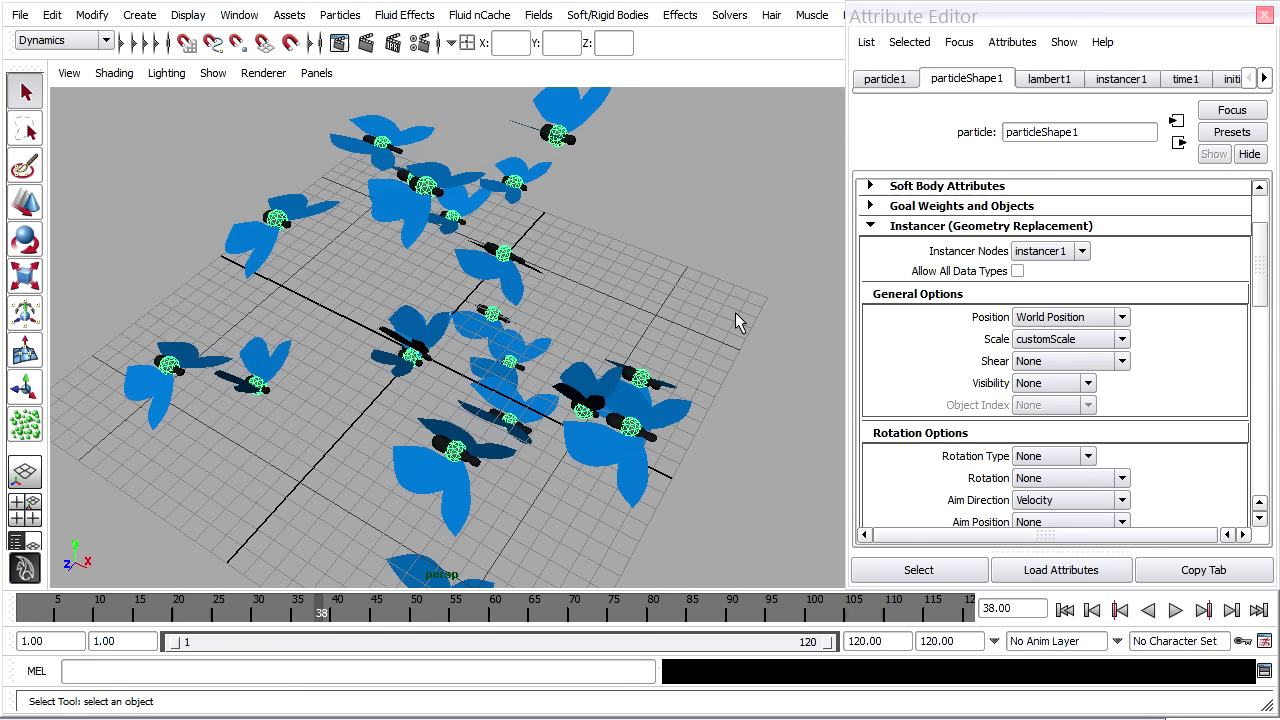
# - Deselect the particles, switch to the full top view and play back the animation to compare the butterflies' sizes over time
pyautogui.click(622, 295)
pyautogui.press('space')
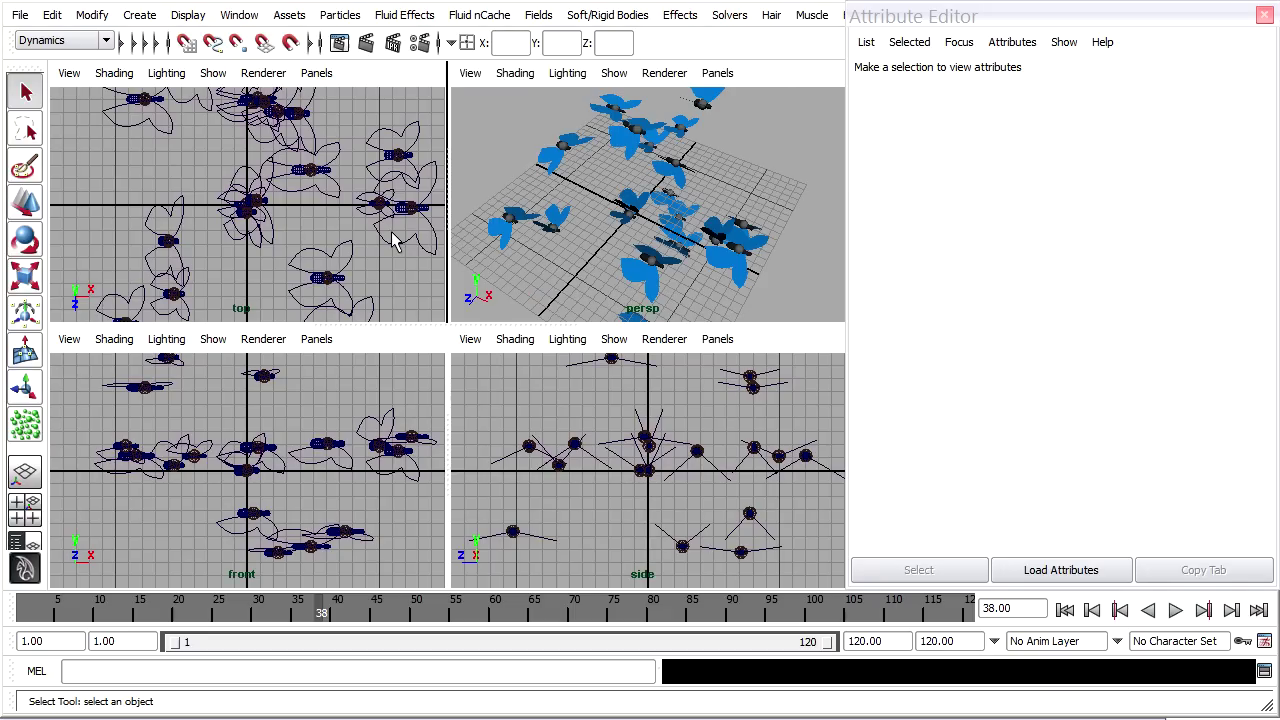
pyautogui.press('space')
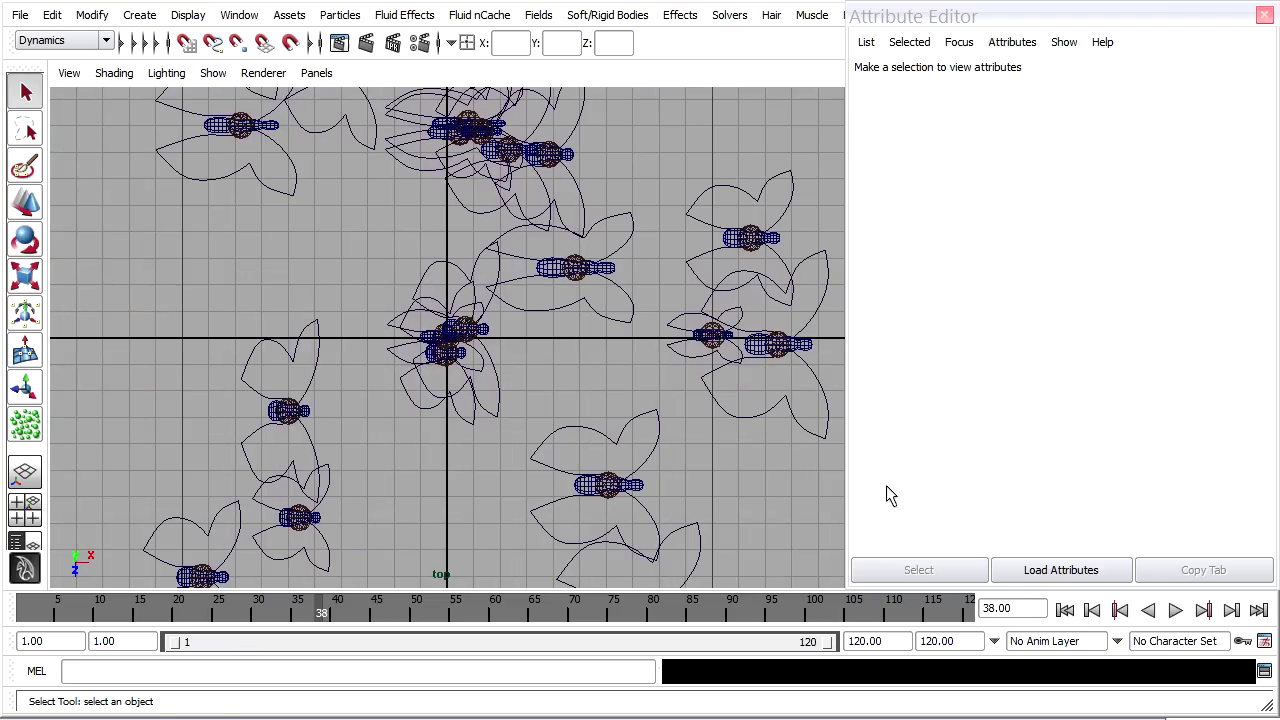
pyautogui.click(1175, 610)
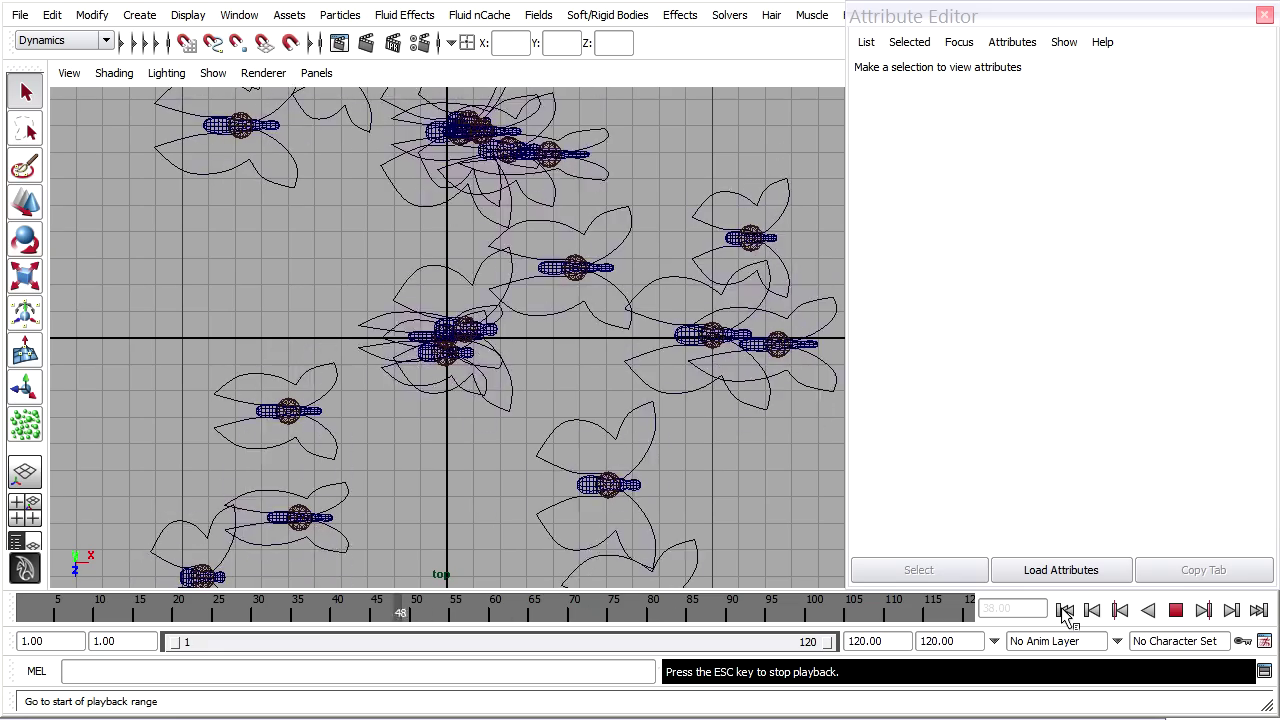
pyautogui.click(1177, 612)
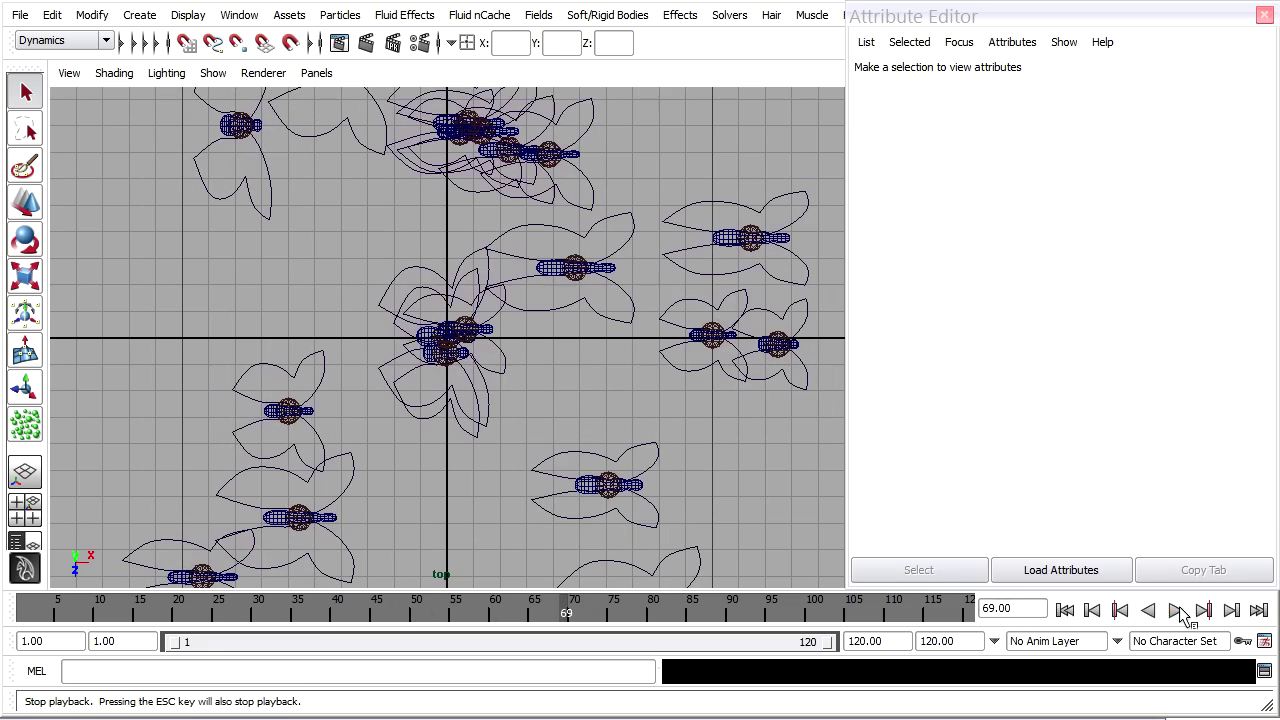
# - Select the butterfly particles, reopen the creation expression of customScale and enlarge the expression text
pyautogui.click(578, 265)
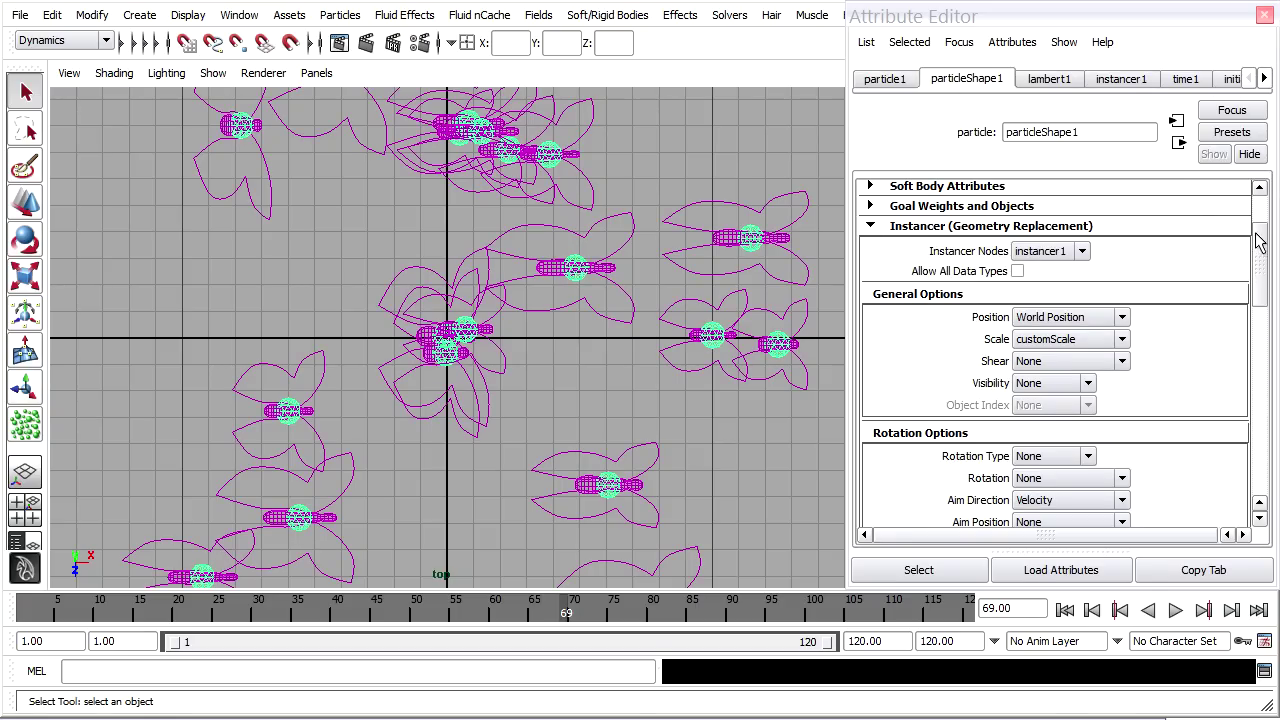
pyautogui.moveTo(1258, 240); pyautogui.dragTo(1250, 400)
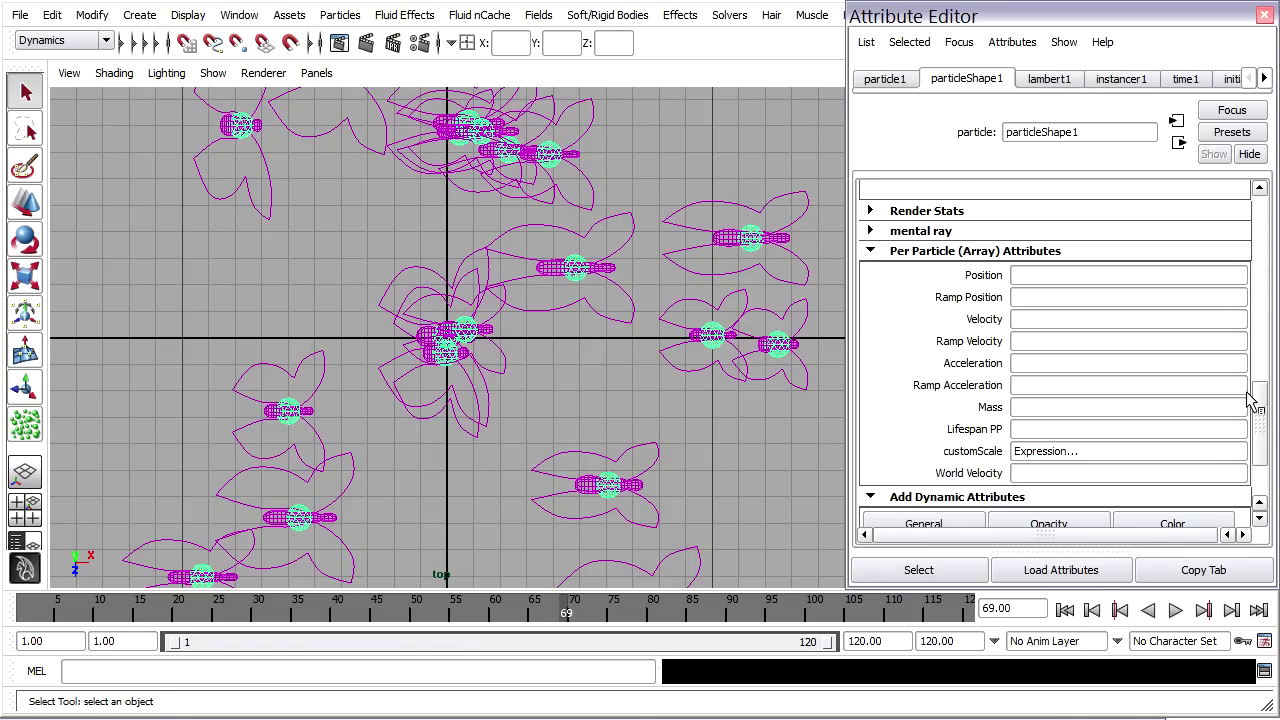
pyautogui.rightClick(1099, 456)
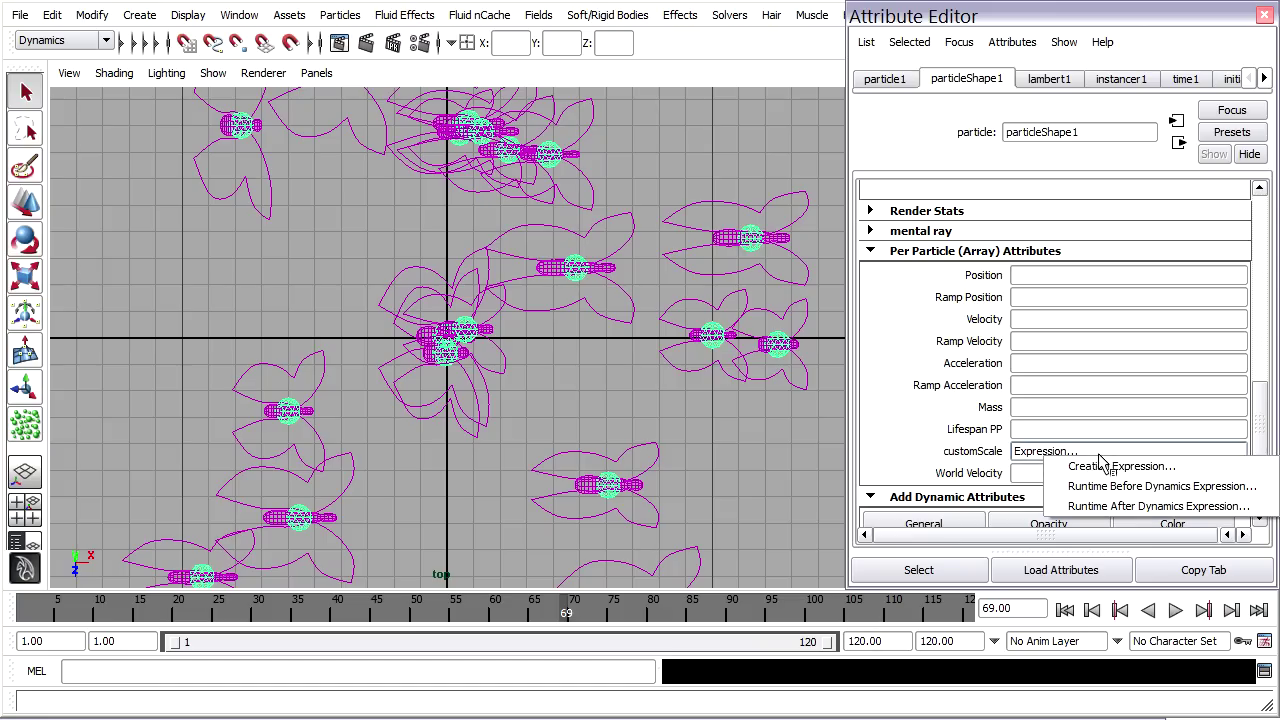
pyautogui.click(1203, 467)
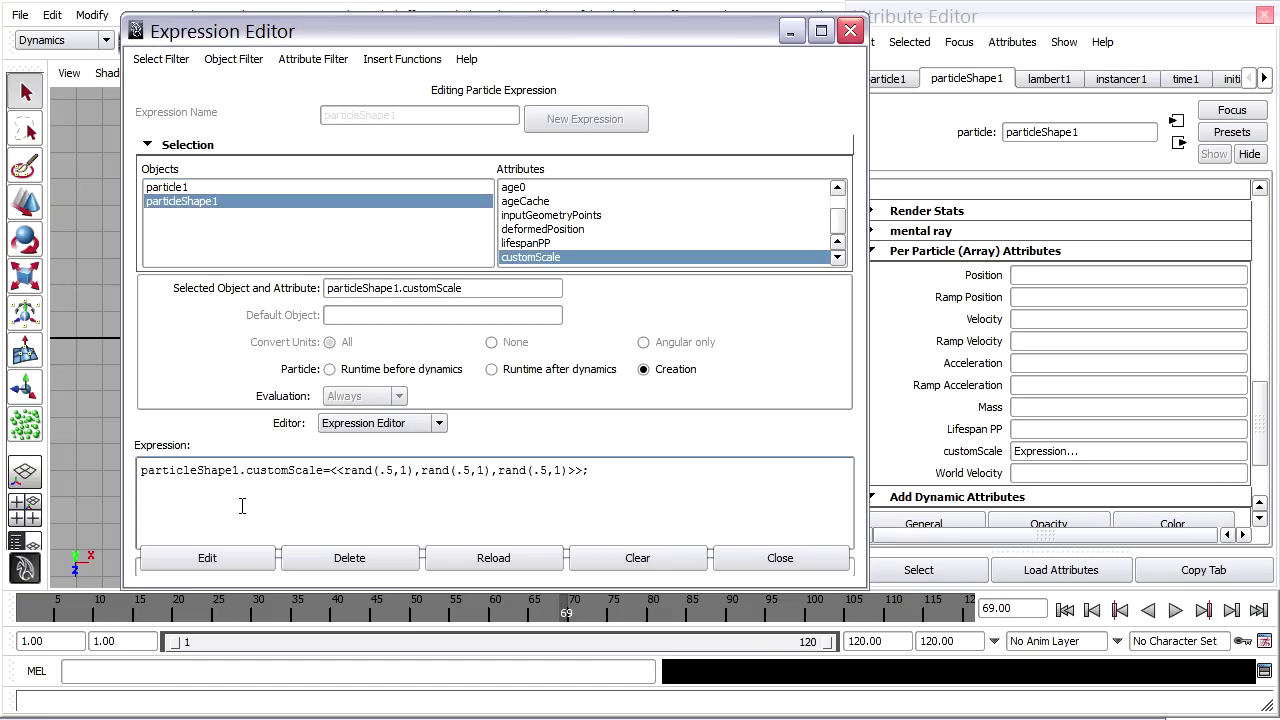
pyautogui.keyDown('ctrl'); pyautogui.scroll(4, 240, 498); pyautogui.keyUp('ctrl')
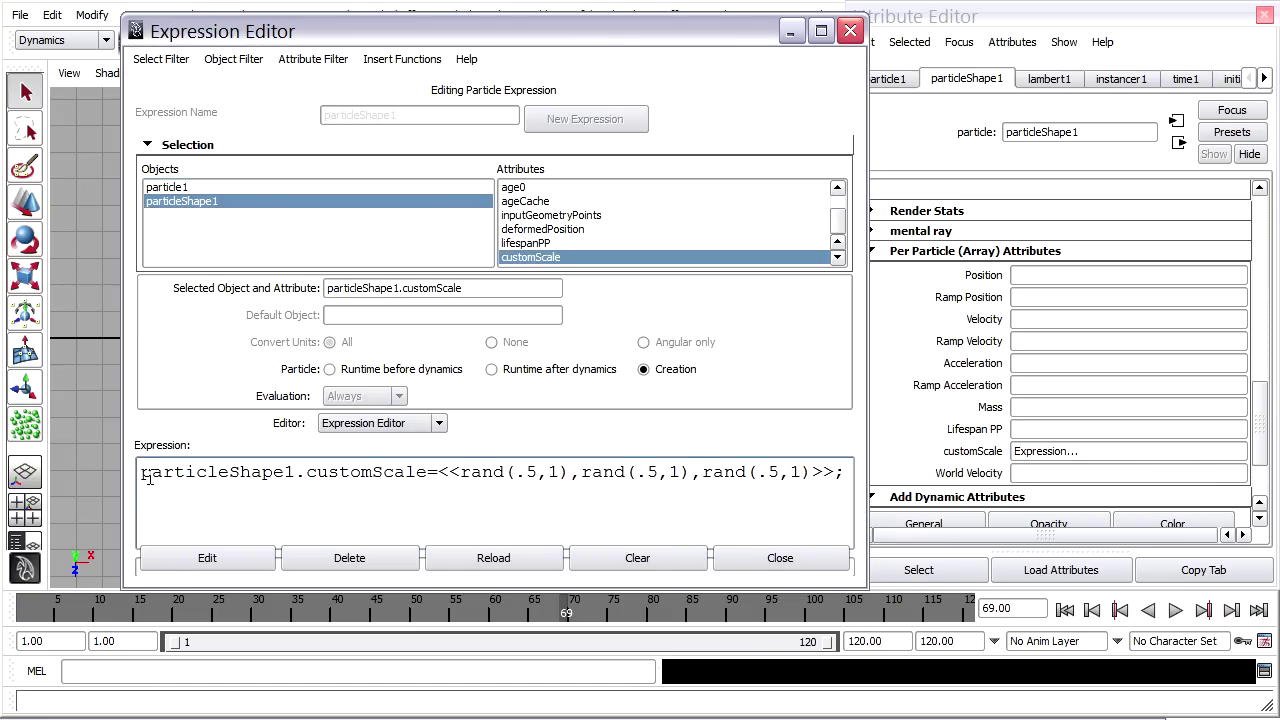
# - Add the line seed(particleShape1.particleId); above the customScale line, apply the edited expression and close the Expression Editor
pyautogui.press('Return')
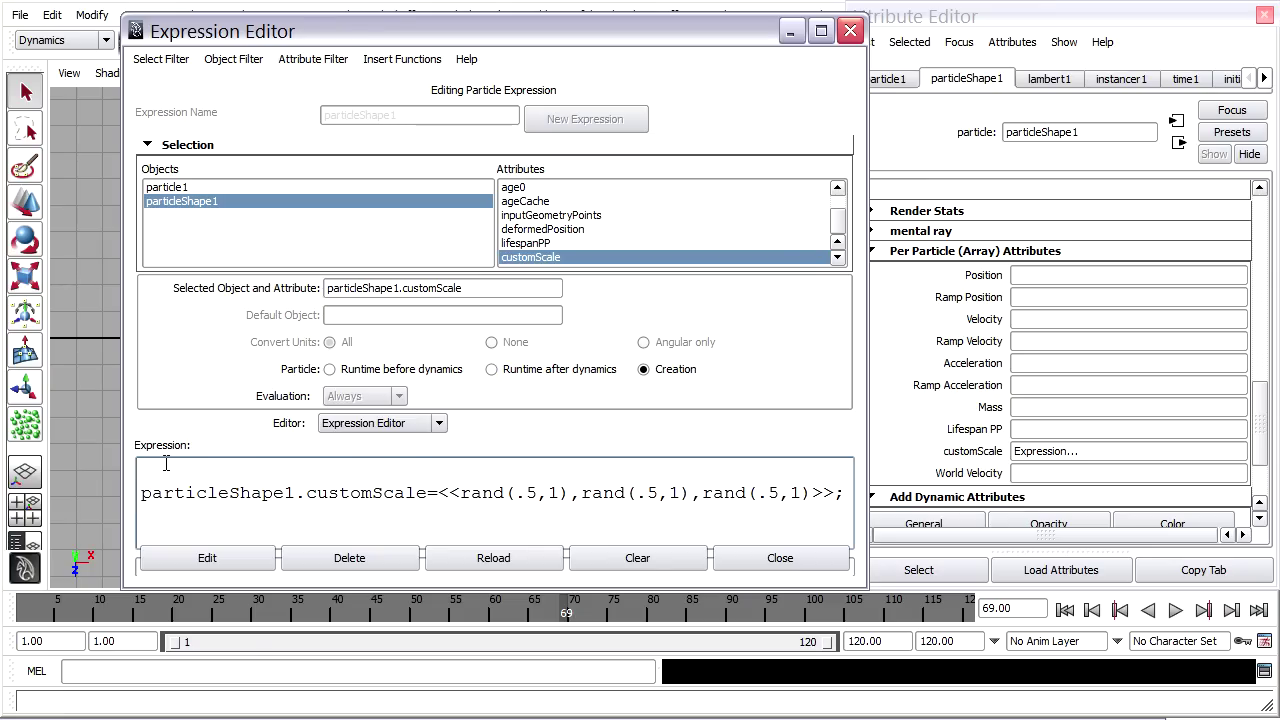
pyautogui.write('seed(')
pyautogui.moveTo(305, 492); pyautogui.dragTo(141, 492)
pyautogui.hotkey('ctrl', 'c')
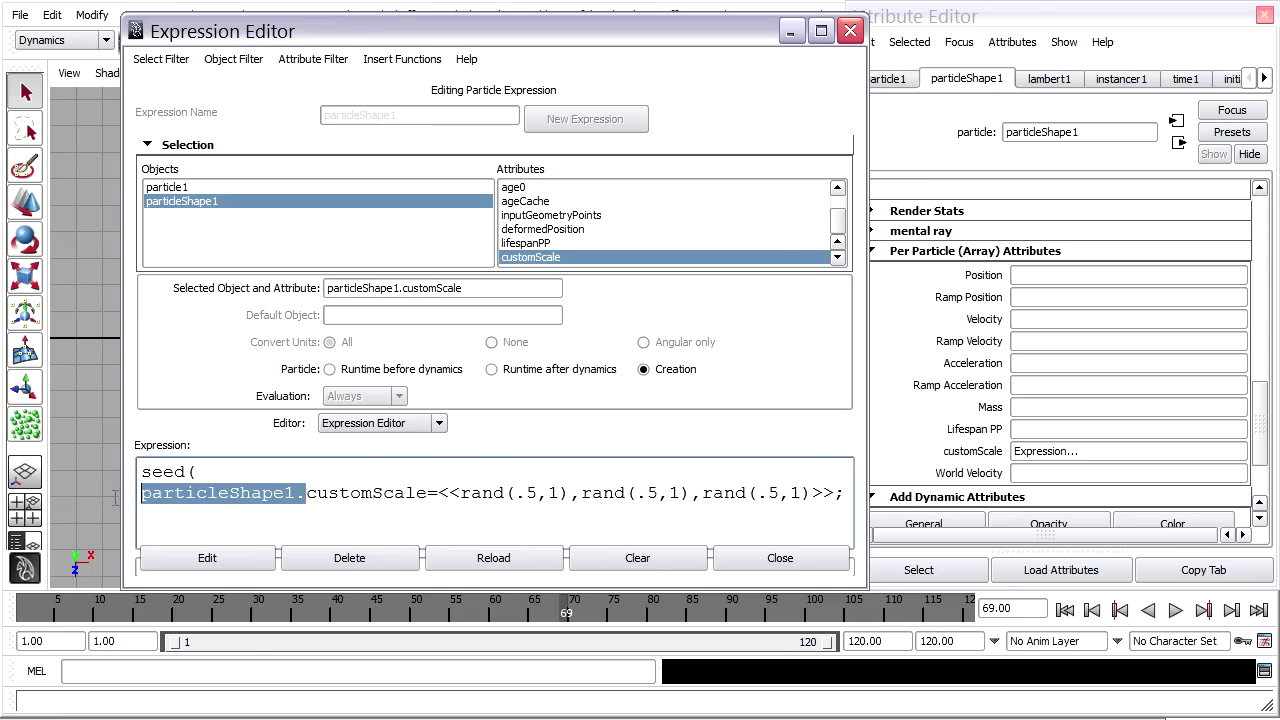
pyautogui.click(218, 469)
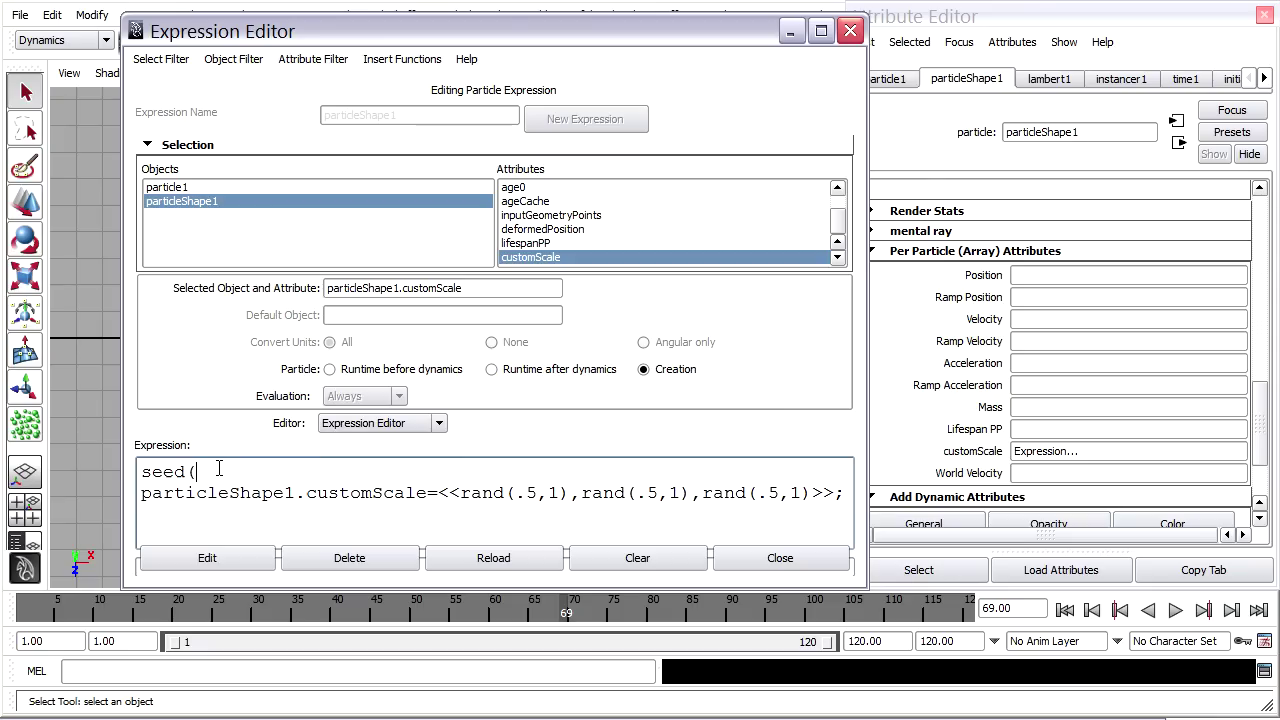
pyautogui.hotkey('ctrl', 'v')
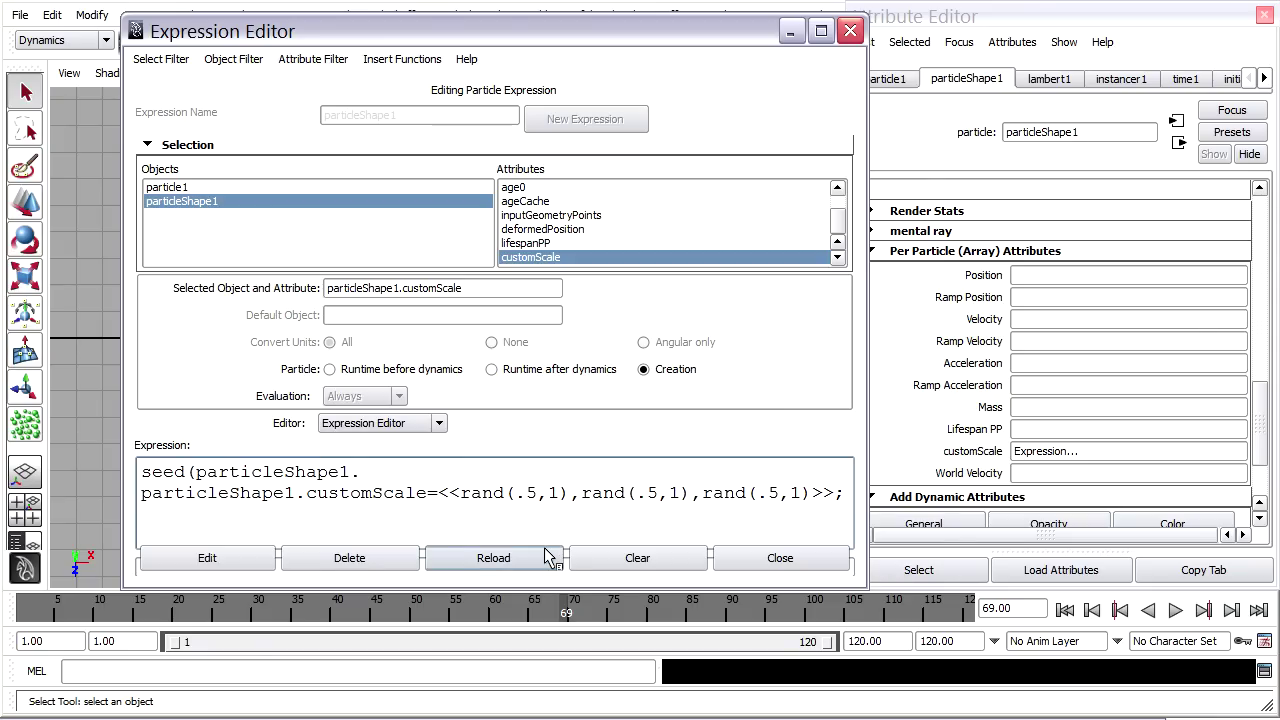
pyautogui.write('particleId);')
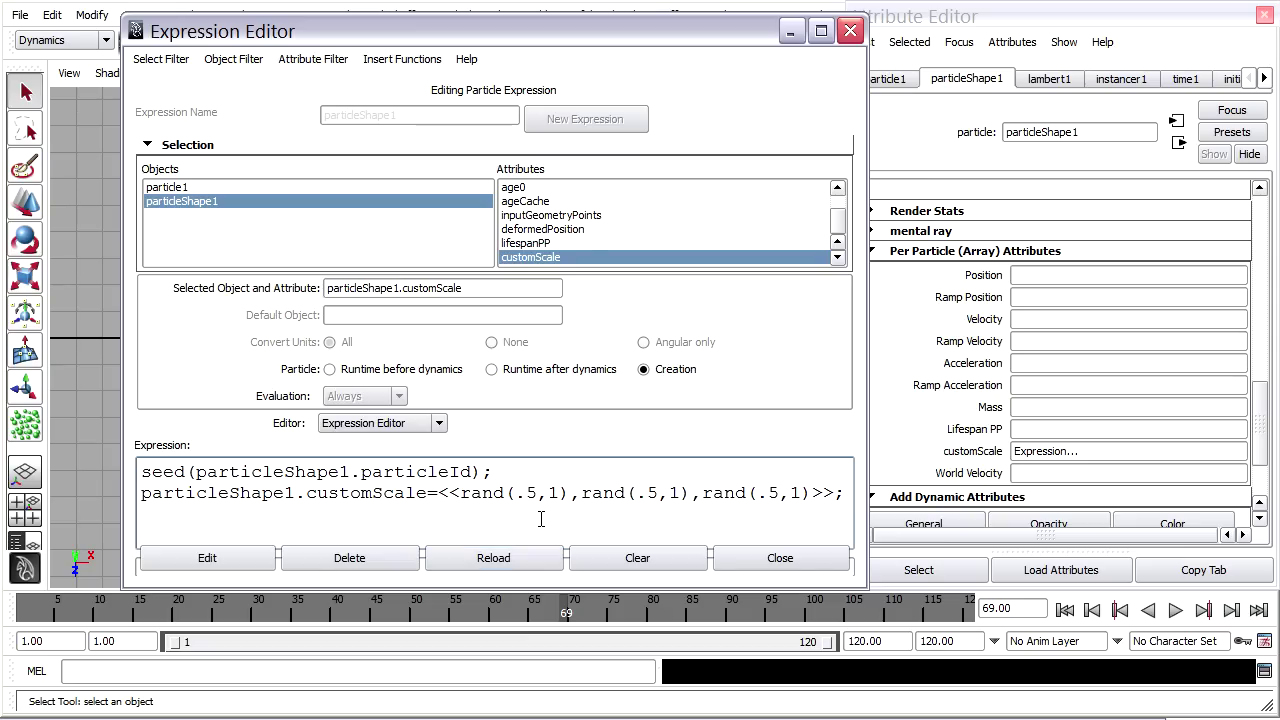
pyautogui.click(233, 556)
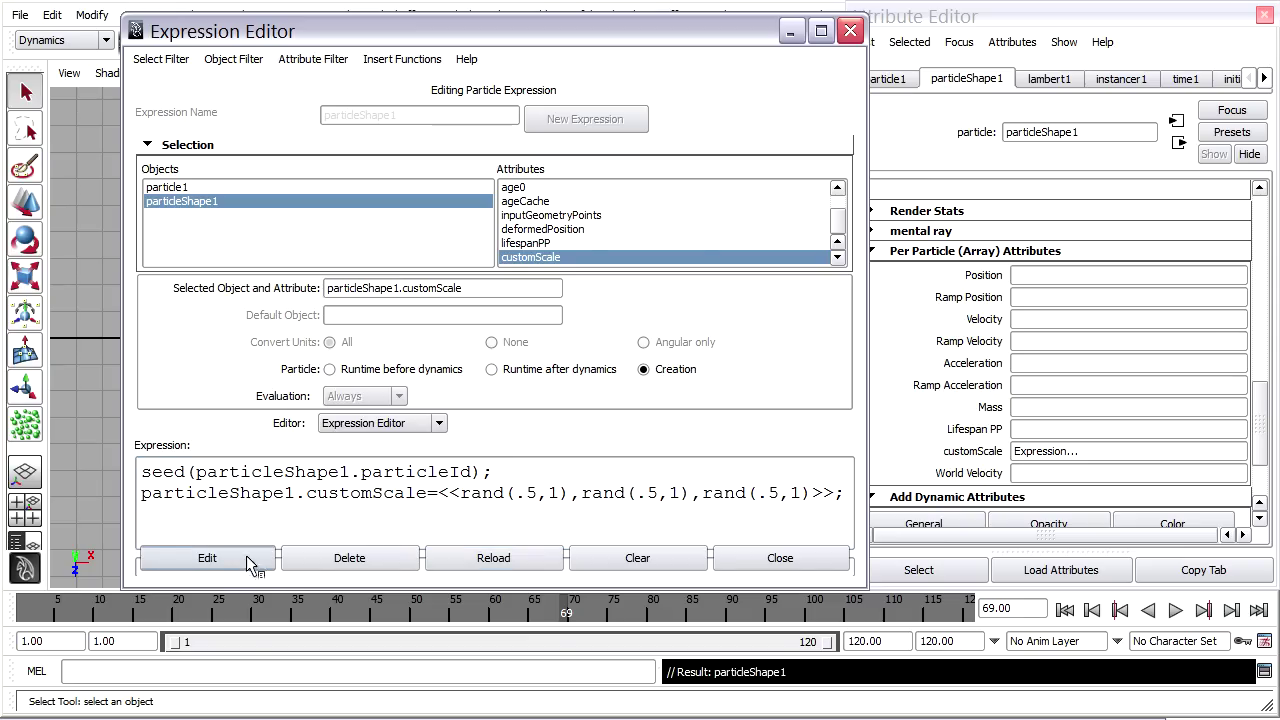
pyautogui.click(851, 32)
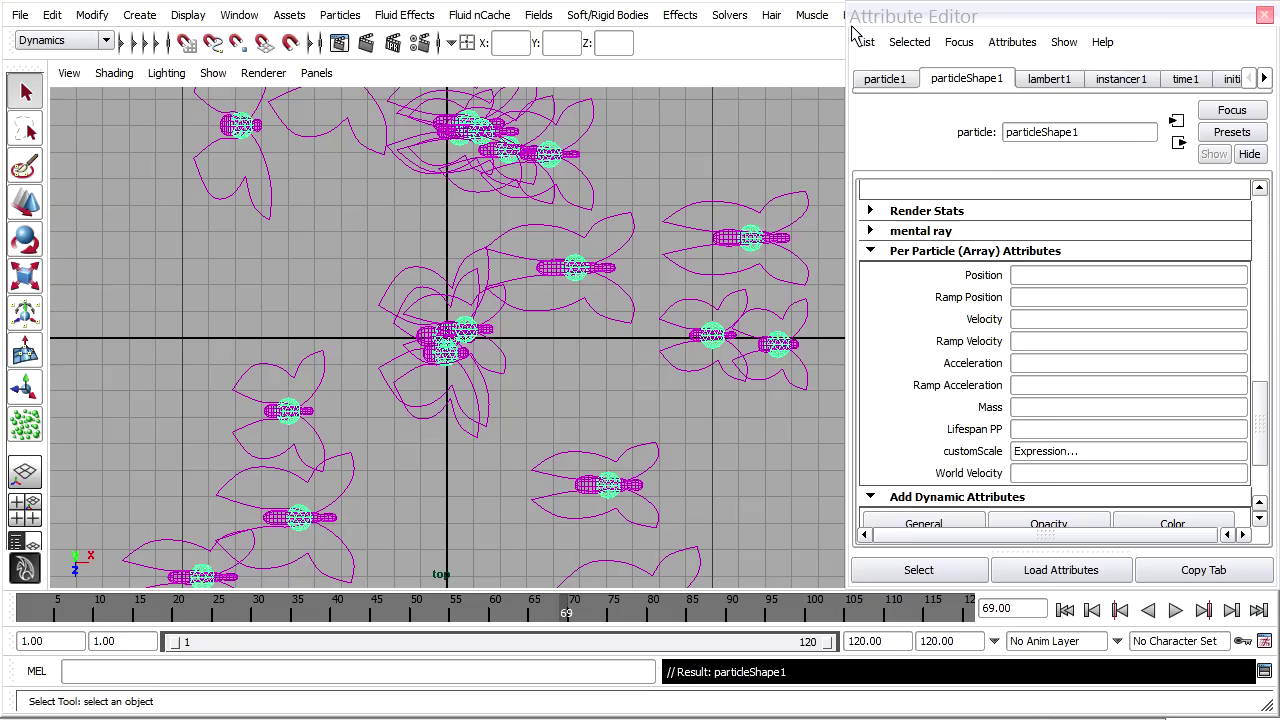
# - Play back the animation in the top view, deselect the particles and examine the butterflies' sizes in the perspective view
pyautogui.click(1175, 610)
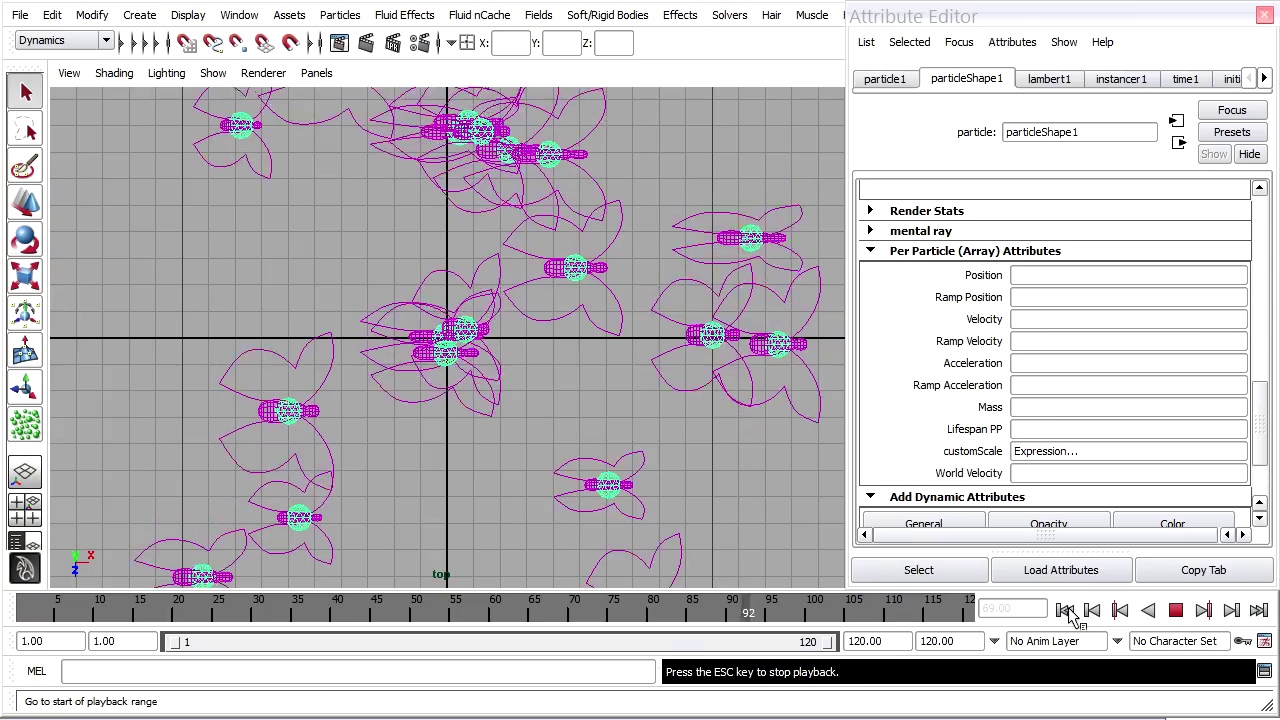
pyautogui.click(1177, 613)
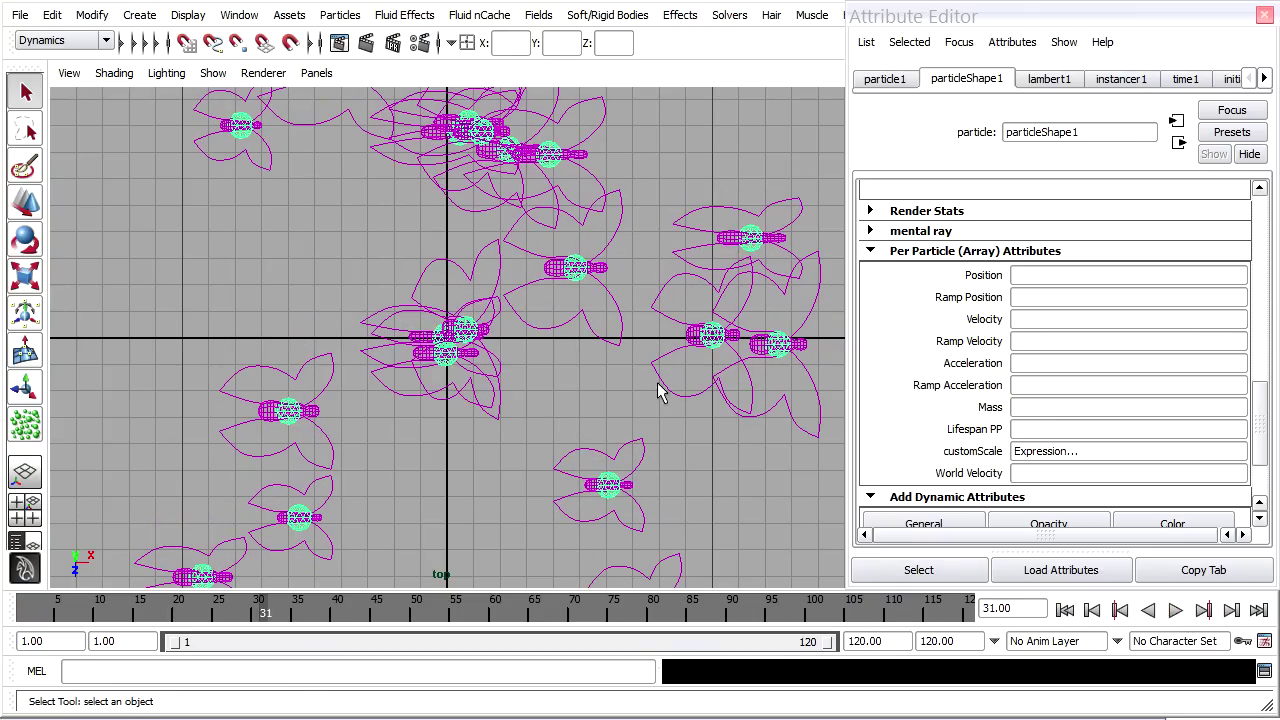
pyautogui.click(612, 386)
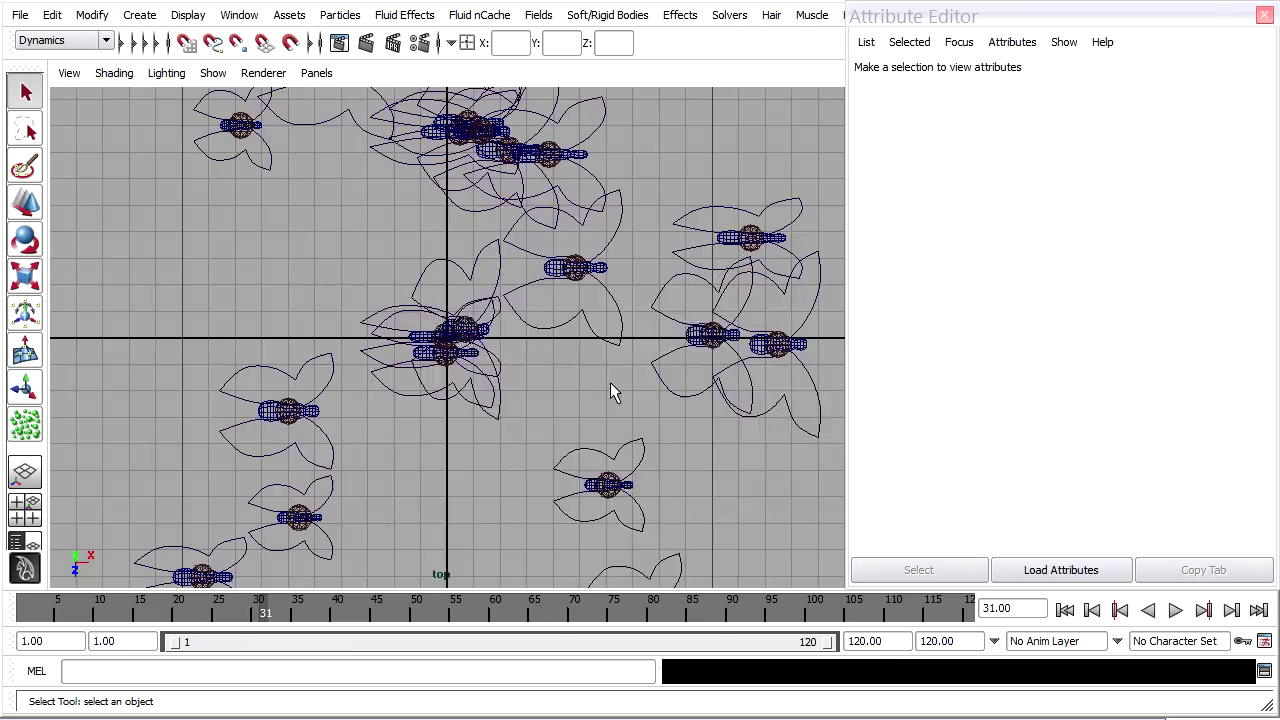
pyautogui.press('space')
pyautogui.press('space')
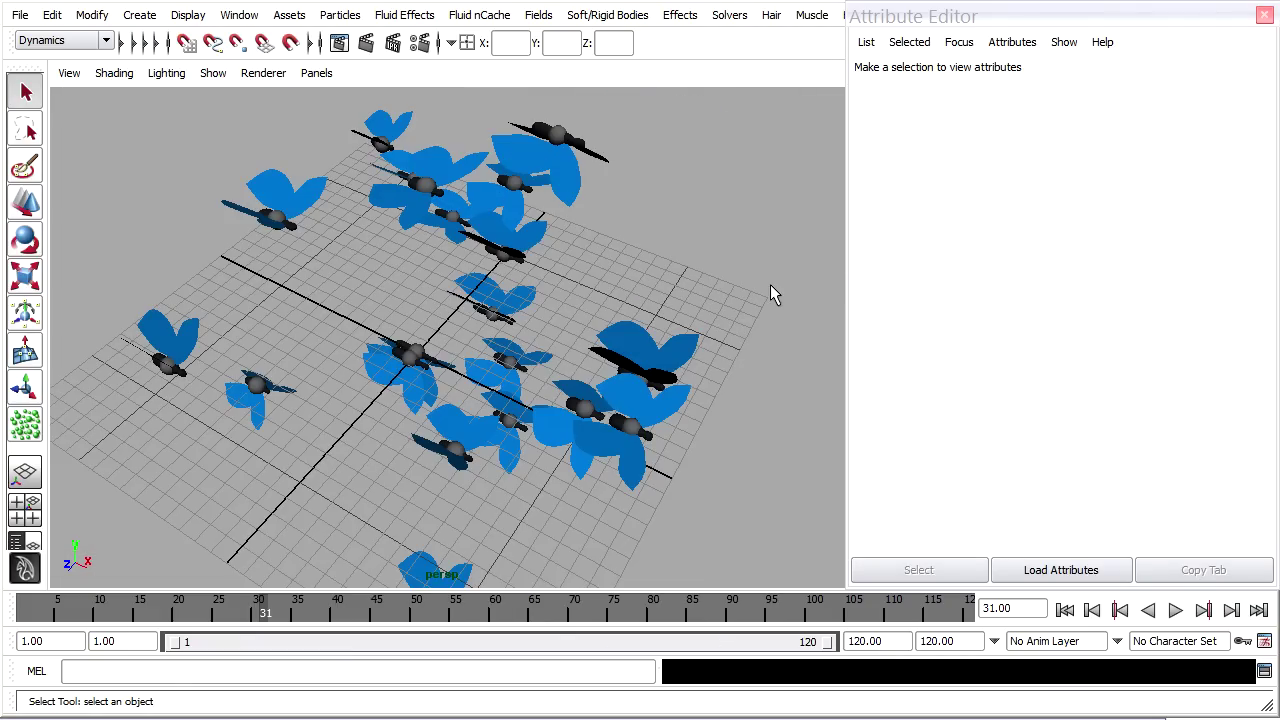
pyautogui.keyDown('alt'); pyautogui.moveTo(735, 328); pyautogui.dragTo(724, 352); pyautogui.keyUp('alt')
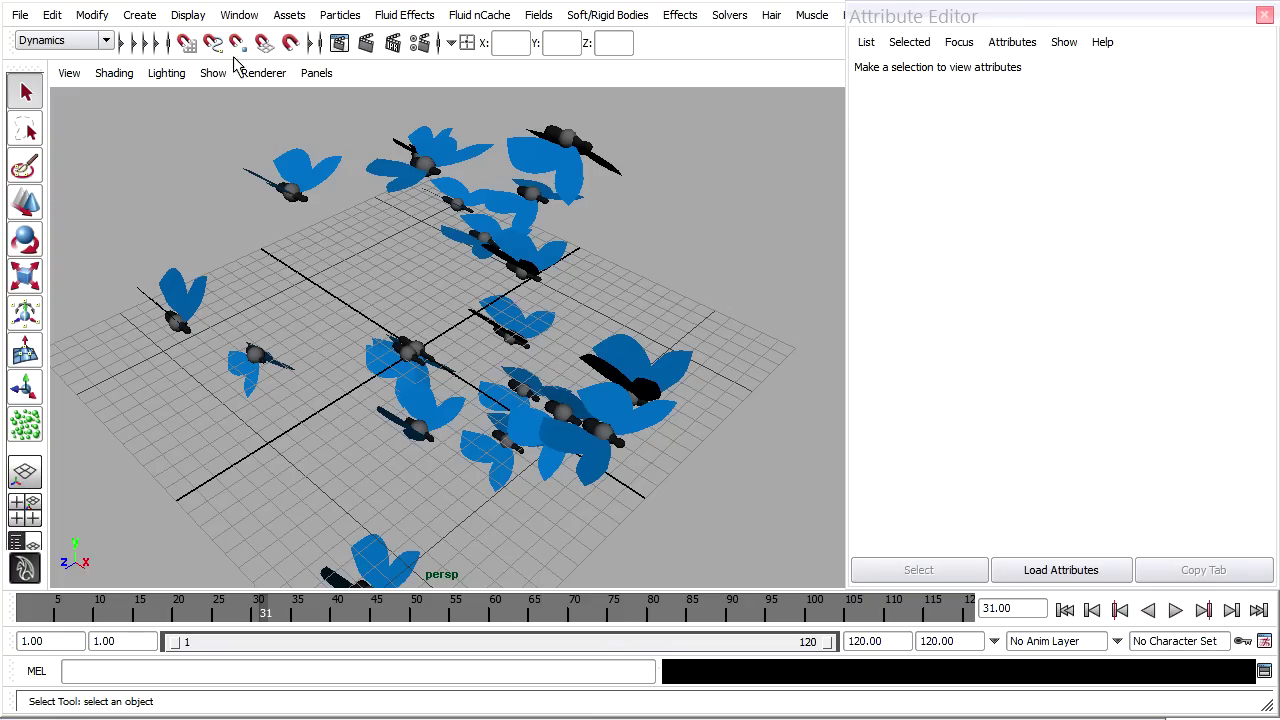
# - Start saving the scene as a new file, basing its name on butterfly_animated01.ma with the final digit removed
pyautogui.click(20, 14)
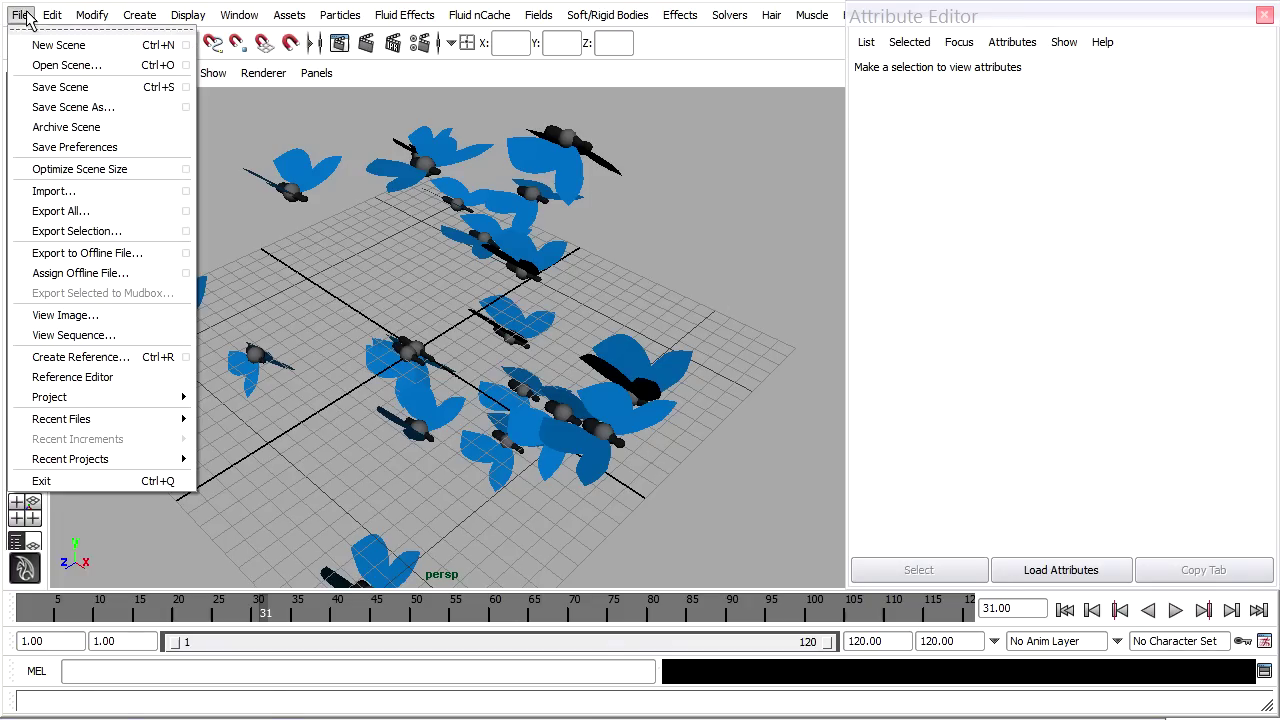
pyautogui.click(78, 110)
pyautogui.click(358, 101)
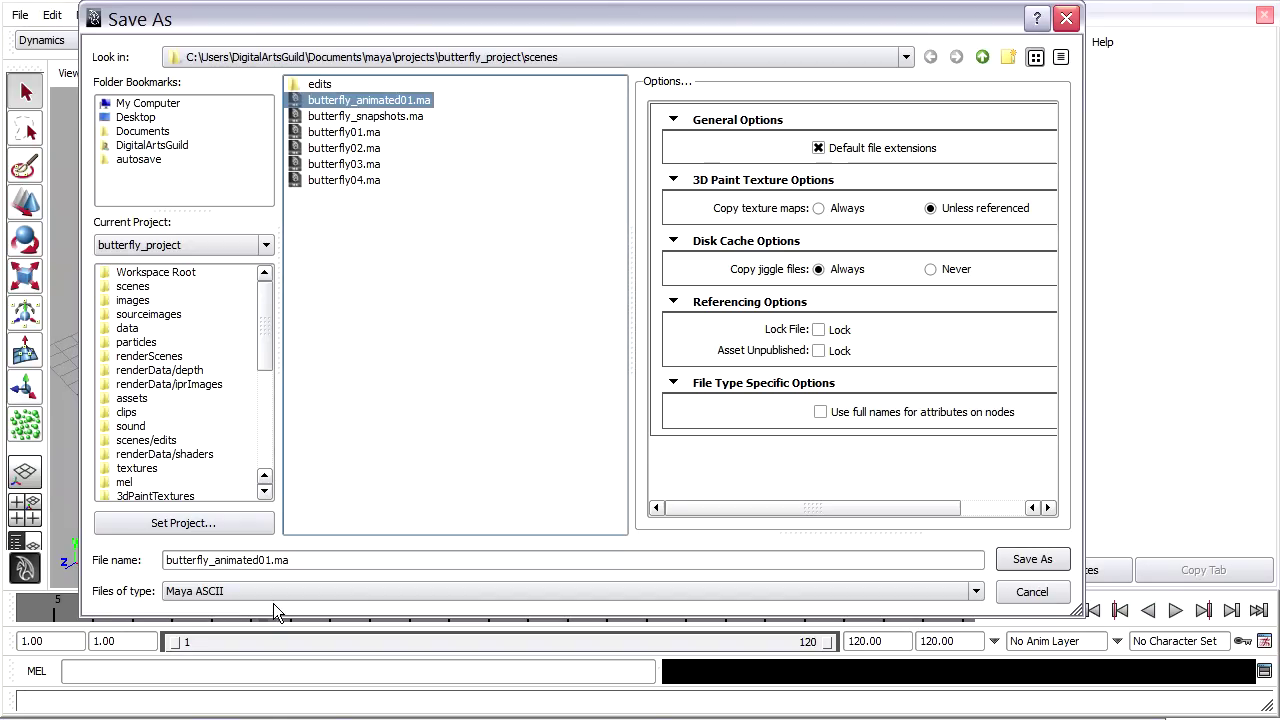
pyautogui.click(272, 560)
pyautogui.press('BackSpace')
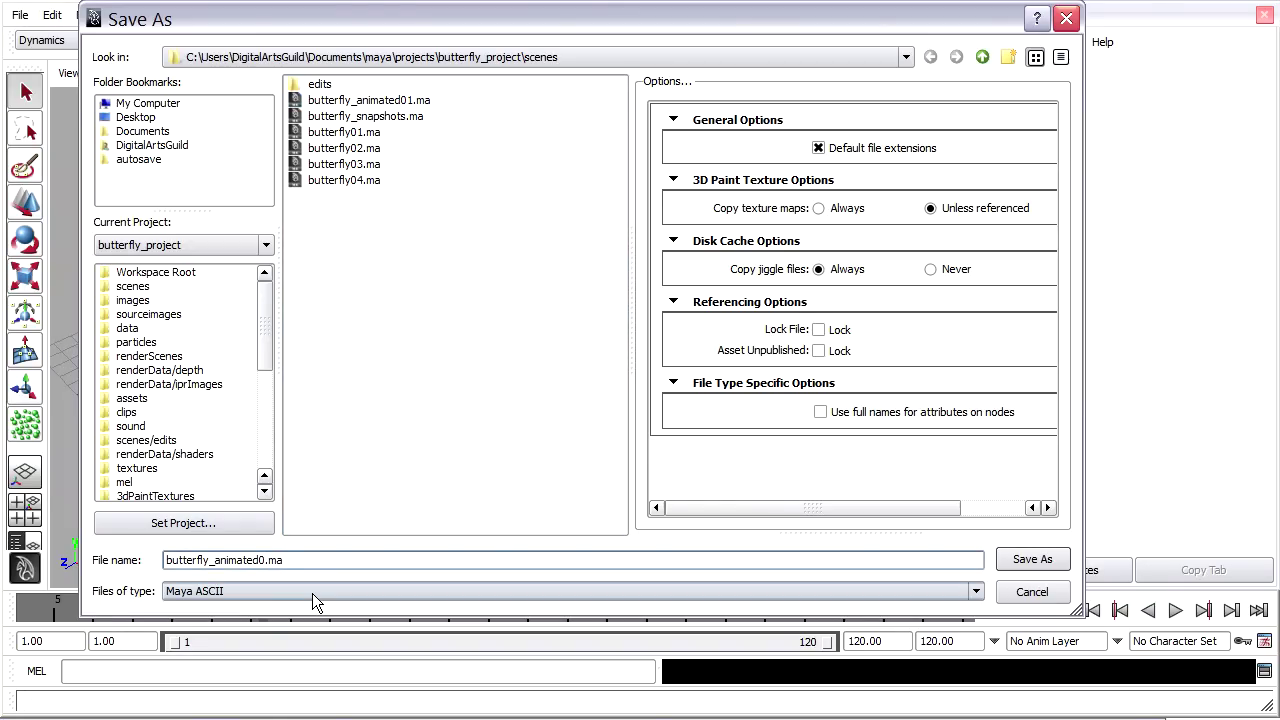